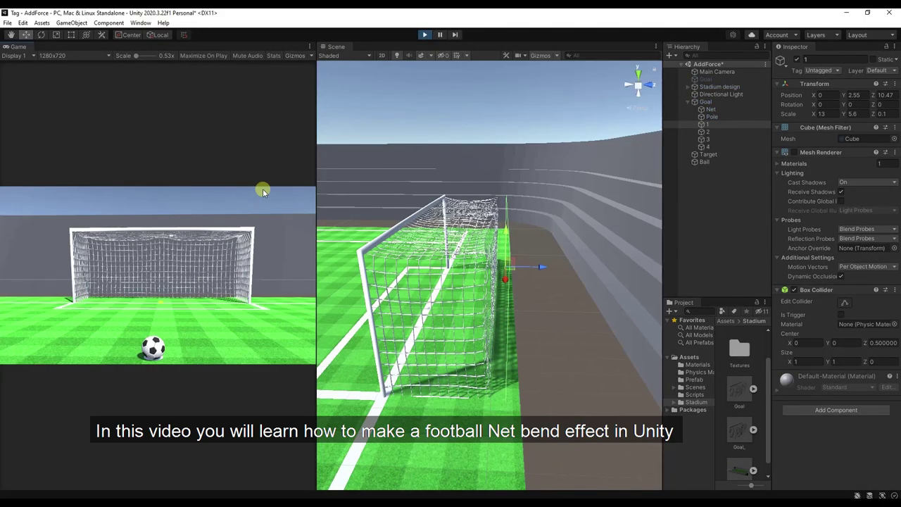
Step: Test-play the finished scene, kicking the ball into the goal net, then stop Play mode
{"action": "left_click", "coordinate": [165, 277]}
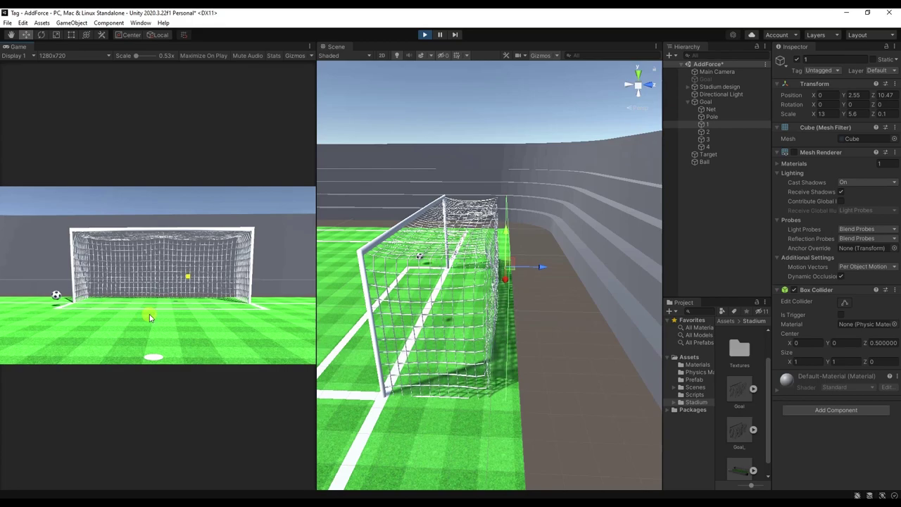
{"action": "left_click", "coordinate": [513, 79]}
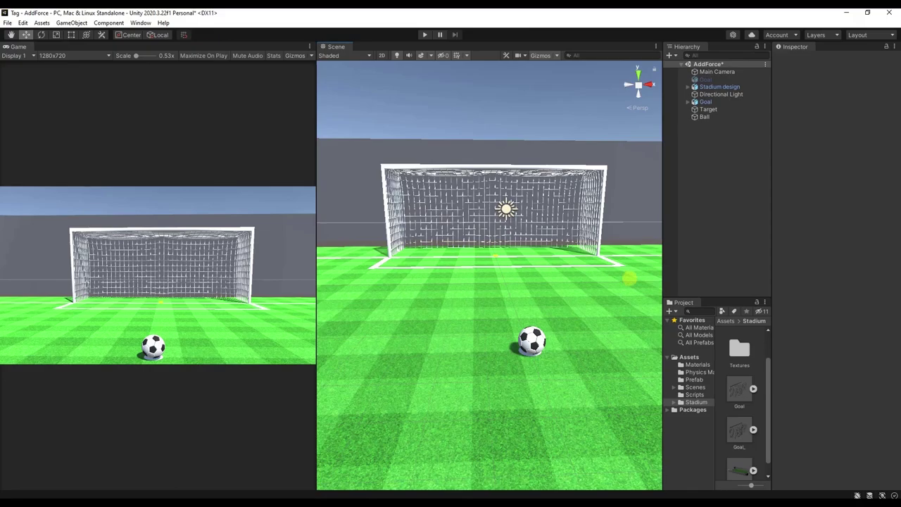
Step: Add a Mesh Collider component to the Goal's Pole child object, then select the Net
{"action": "left_click", "coordinate": [718, 103]}
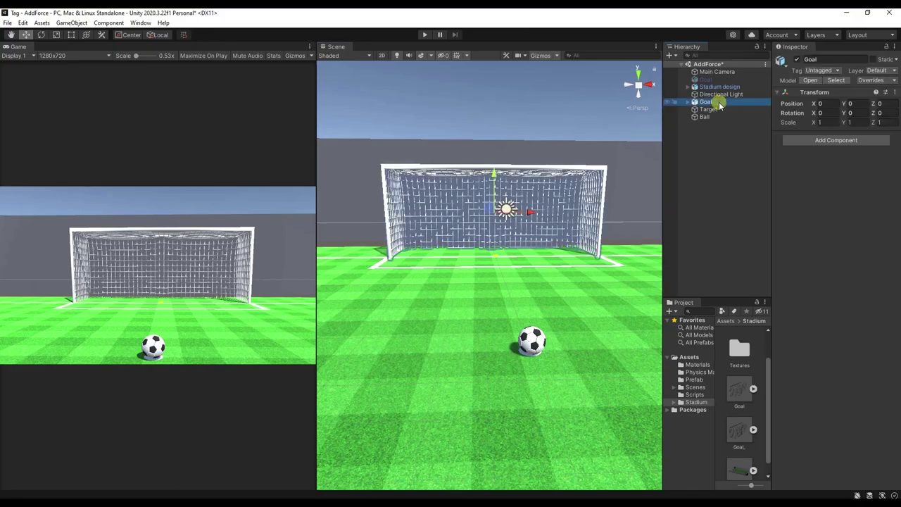
{"action": "left_click", "coordinate": [688, 102]}
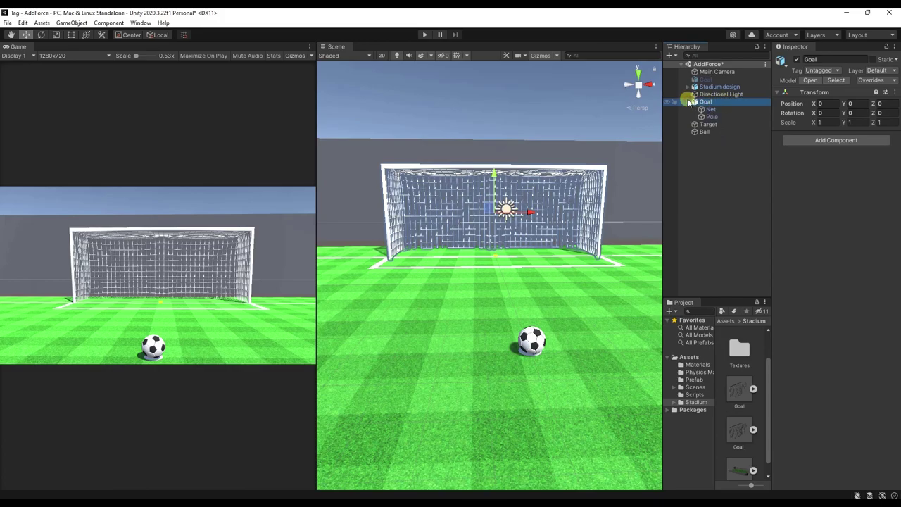
{"action": "left_click", "coordinate": [739, 117]}
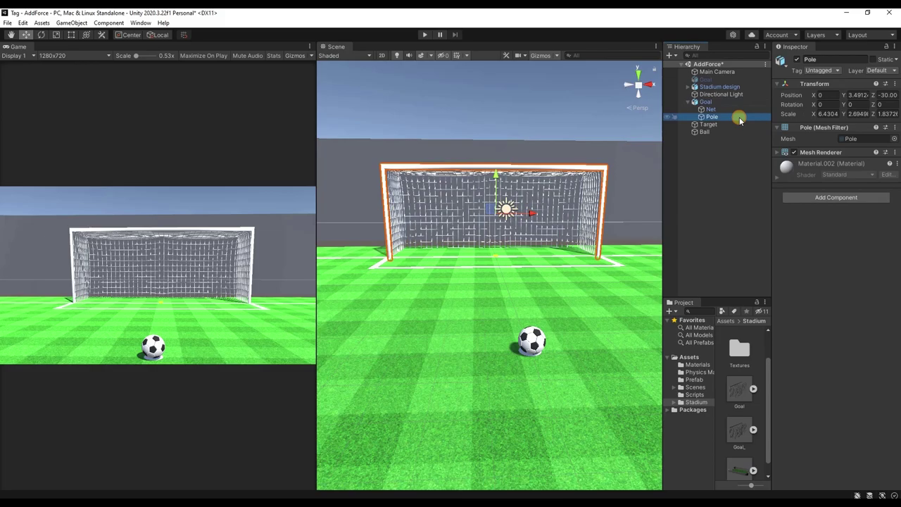
{"action": "left_click", "coordinate": [809, 198]}
{"action": "type", "text": "Mesh"}
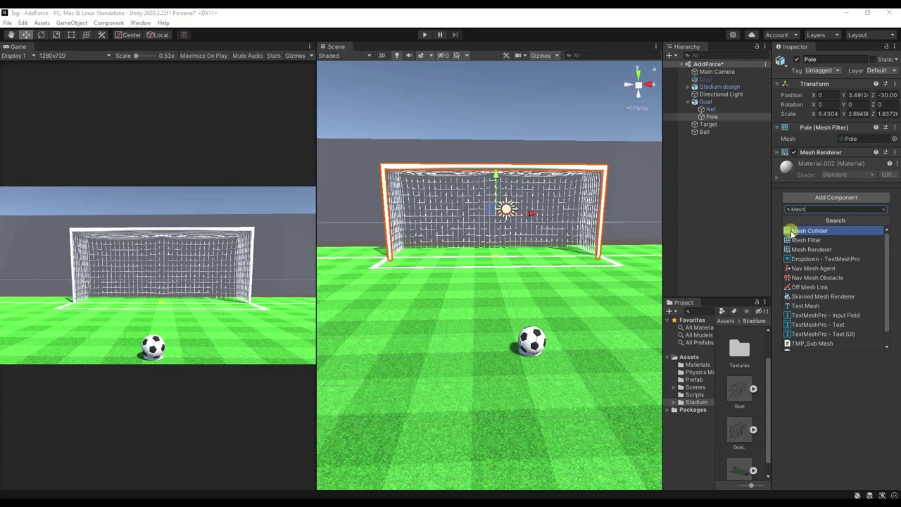
{"action": "left_click", "coordinate": [809, 231]}
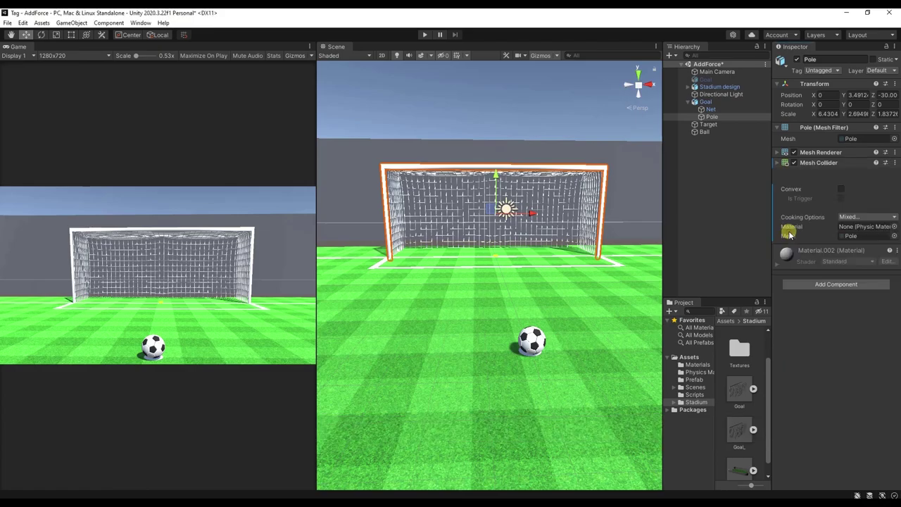
{"action": "left_click", "coordinate": [778, 163]}
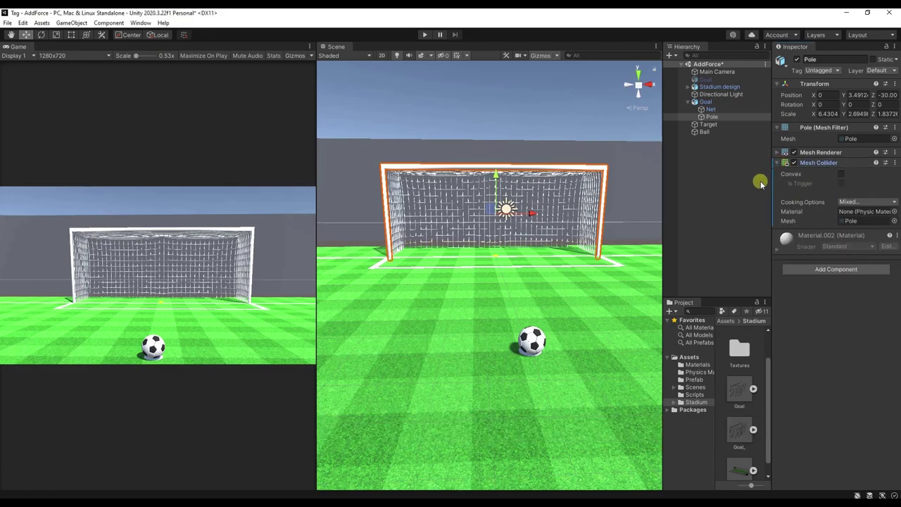
{"action": "left_click", "coordinate": [740, 111]}
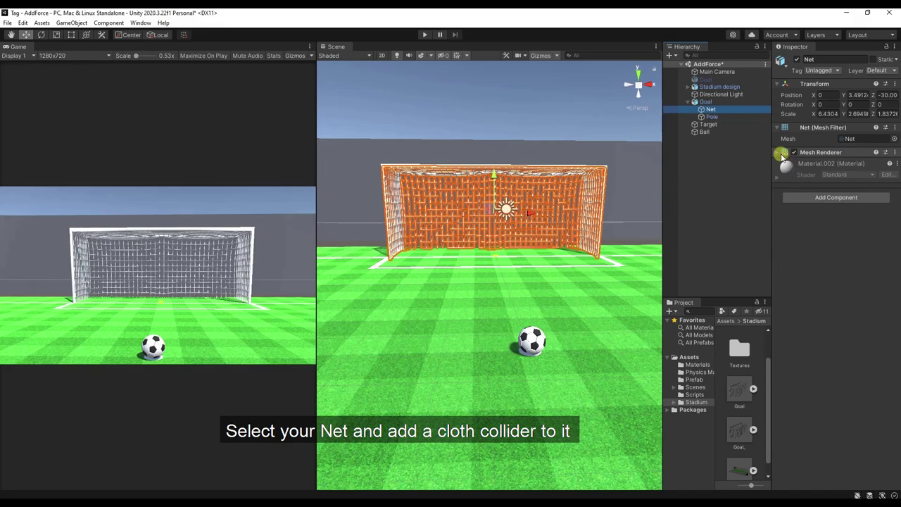
Step: Add a Cloth component to the goal's Net object
{"action": "left_click", "coordinate": [799, 201]}
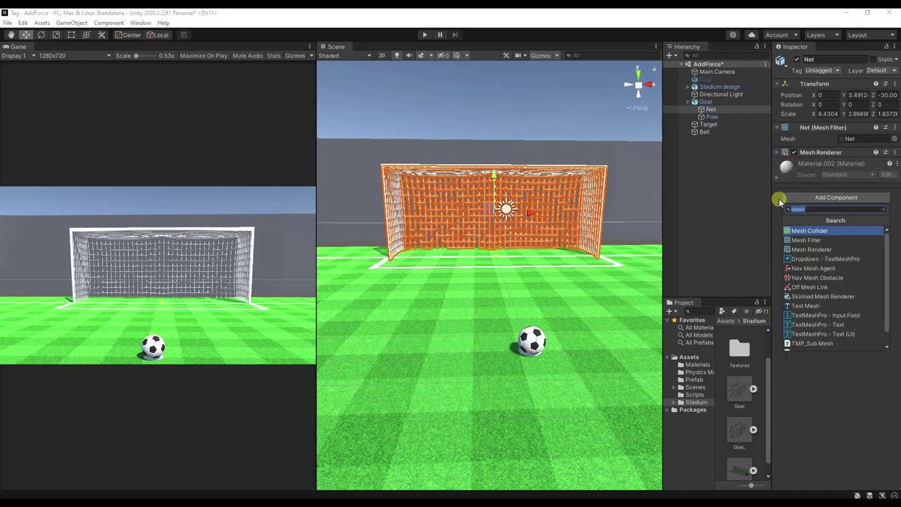
{"action": "type", "text": "cloth"}
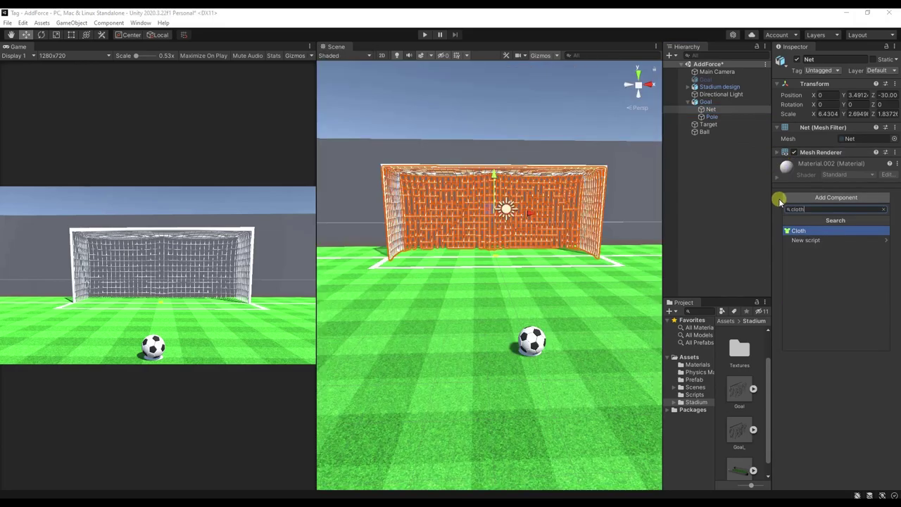
{"action": "left_click", "coordinate": [826, 231]}
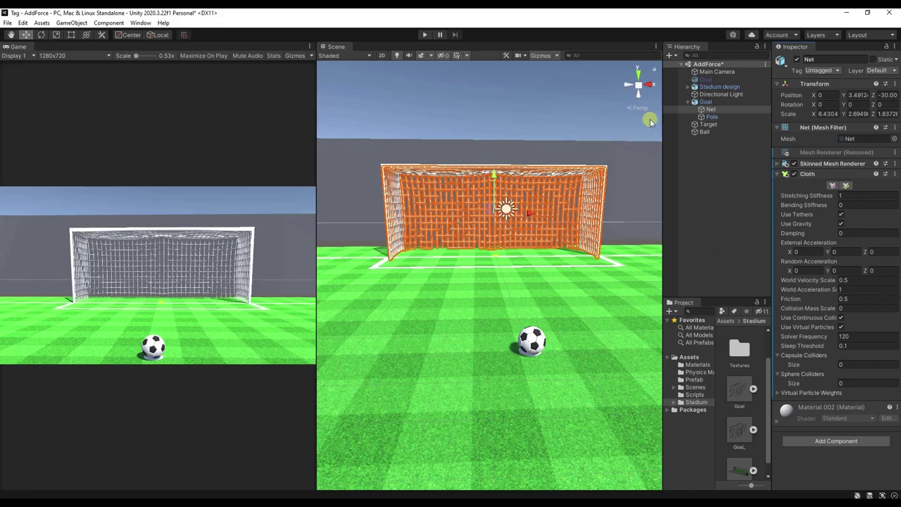
Step: Test the cloth net in Play mode twice, watching the unpinned net collapse
{"action": "left_click", "coordinate": [448, 114]}
{"action": "left_click", "coordinate": [424, 36]}
{"action": "left_click", "coordinate": [489, 116]}
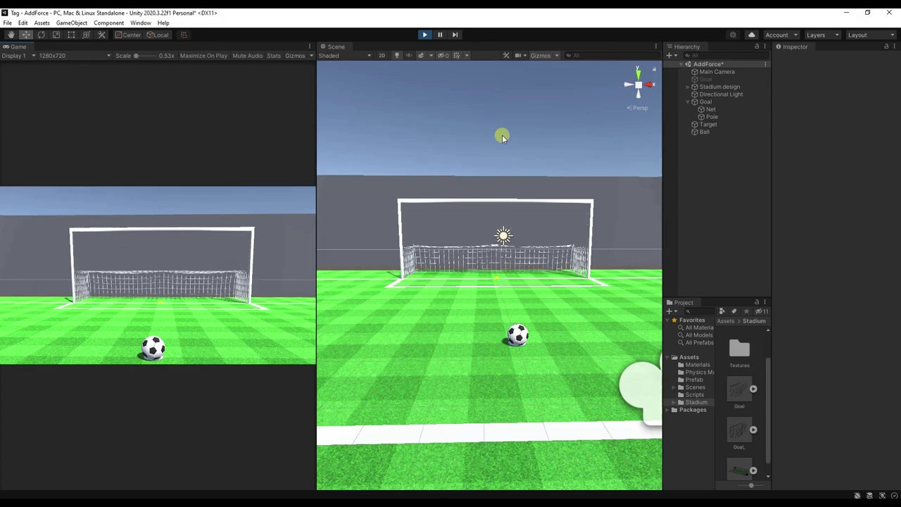
{"action": "left_click", "coordinate": [425, 35]}
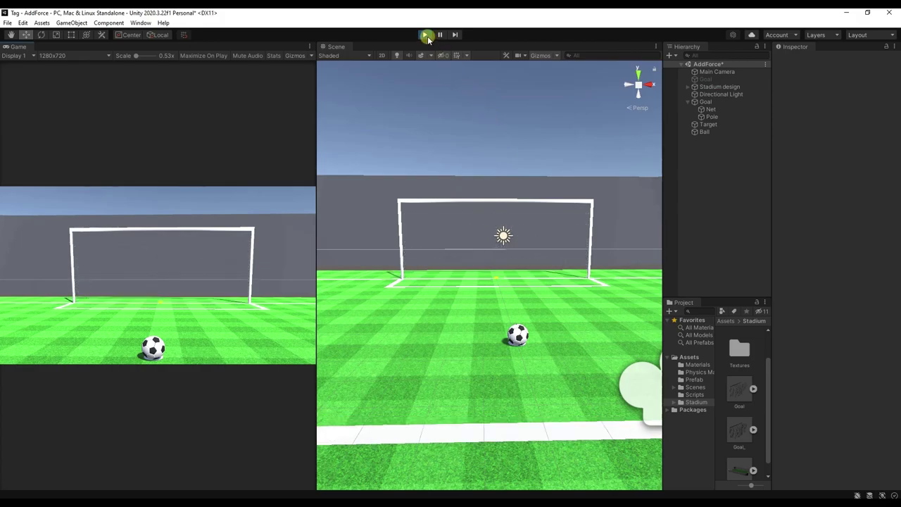
{"action": "left_click", "coordinate": [464, 104]}
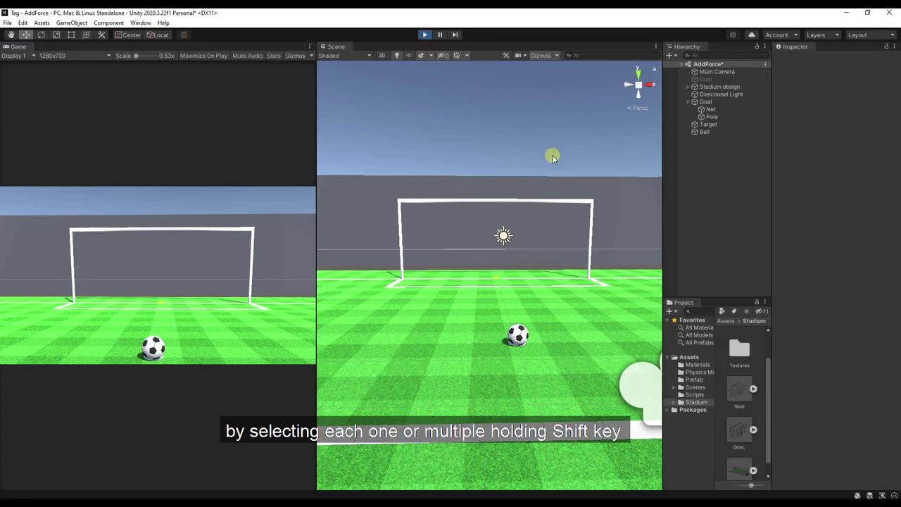
Step: Open the Net's Edit Constraints mode and zoom in on a top-down view of the net
{"action": "left_click", "coordinate": [834, 186]}
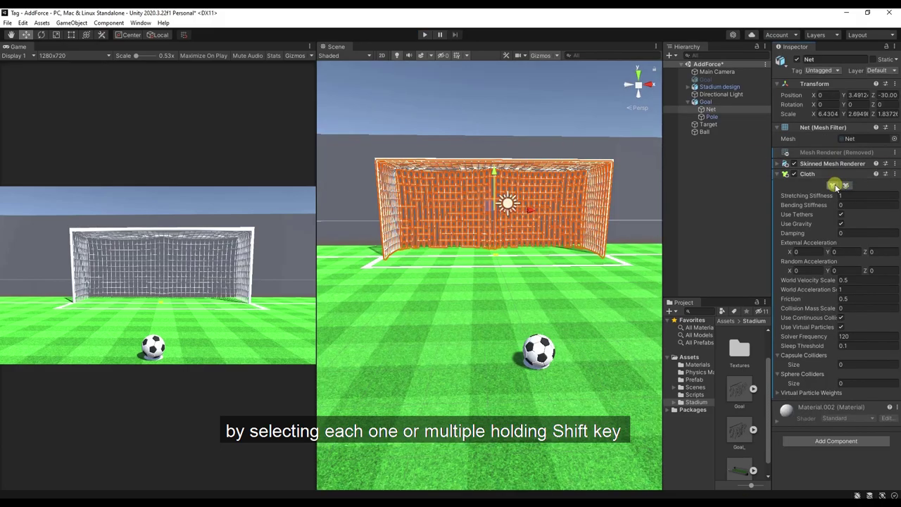
{"action": "left_click", "coordinate": [834, 186]}
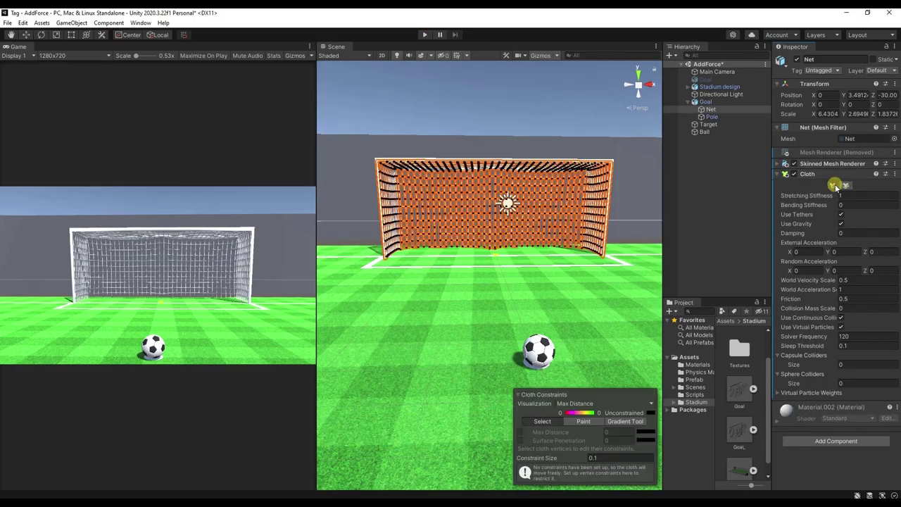
{"action": "left_click", "coordinate": [639, 71]}
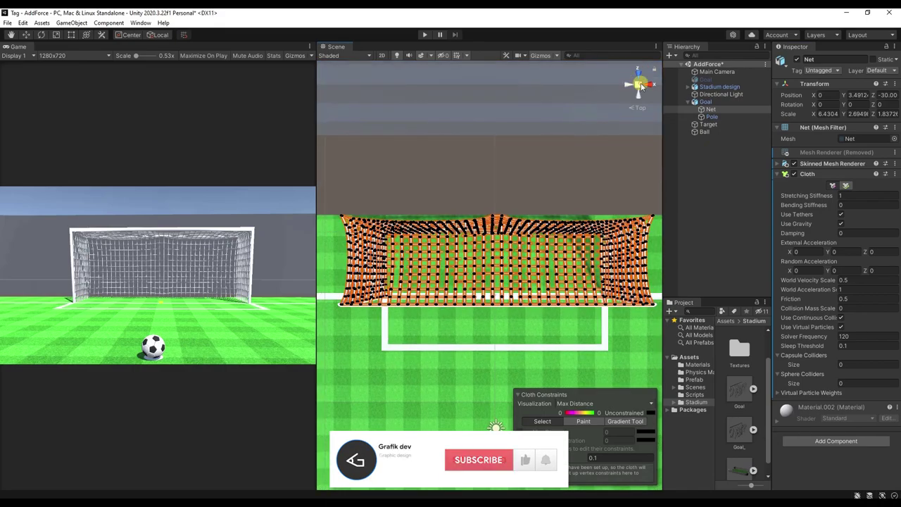
{"action": "left_click", "coordinate": [639, 85]}
{"action": "scroll", "coordinate": [440, 309], "scroll_direction": "up", "scroll_amount": 2}
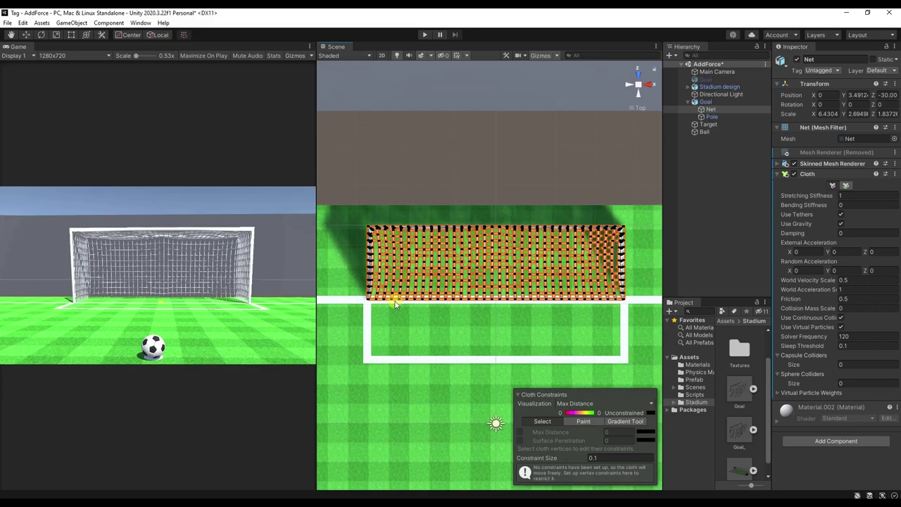
Step: Pin the net vertices near the goal line and along the bottom row at Max Distance 0
{"action": "left_click", "coordinate": [373, 306]}
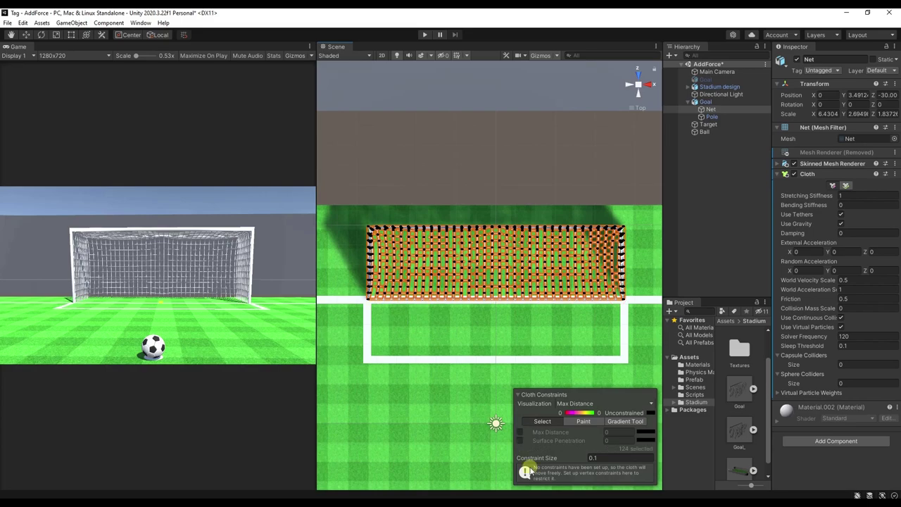
{"action": "left_click", "coordinate": [518, 433]}
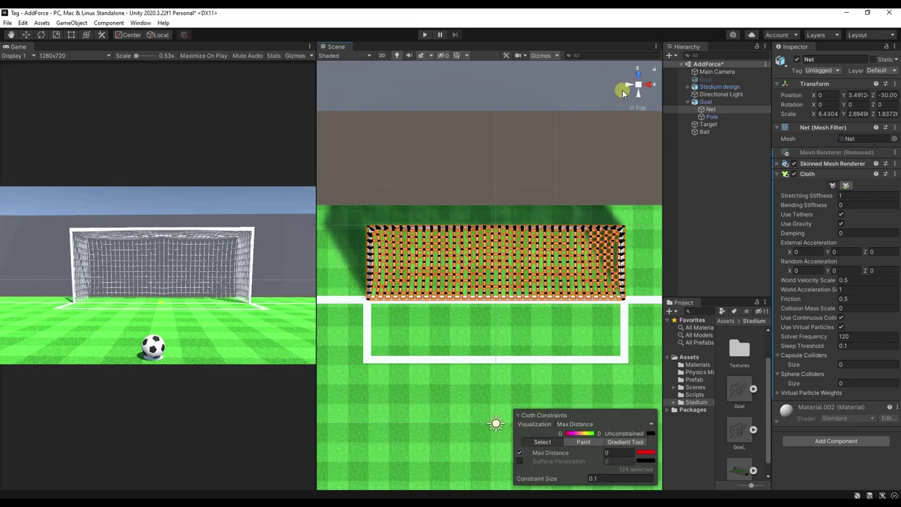
{"action": "left_click_drag", "start_coordinate": [636, 76], "coordinate": [789, 493]}
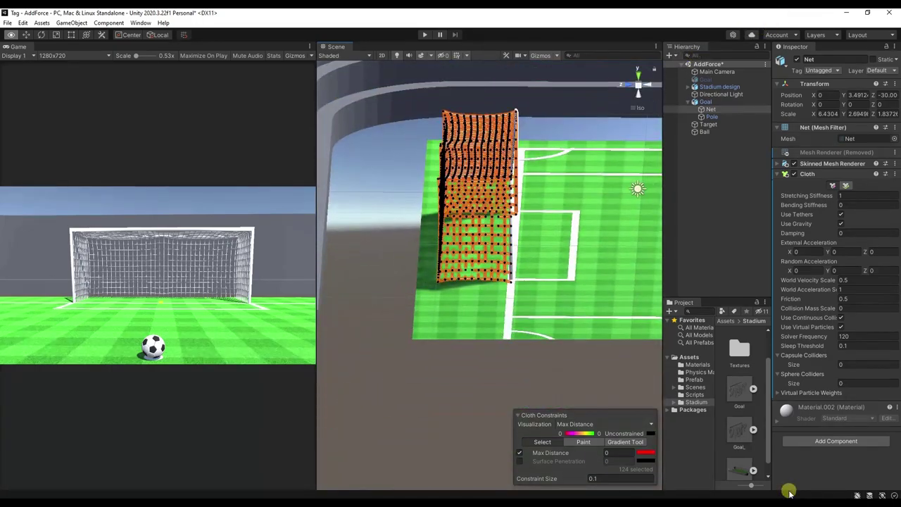
{"action": "scroll", "coordinate": [559, 389], "scroll_direction": "up", "scroll_amount": 5}
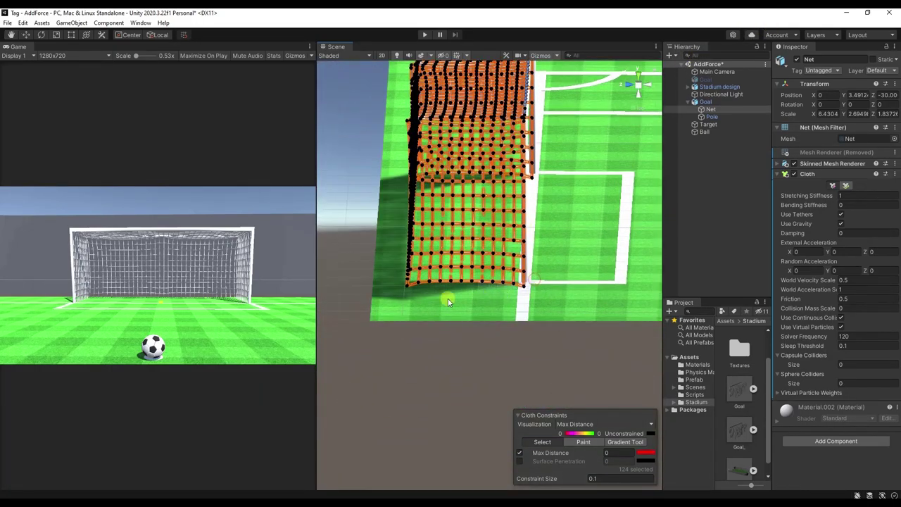
{"action": "left_click_drag", "start_coordinate": [411, 312], "coordinate": [396, 289], "text": "shift"}
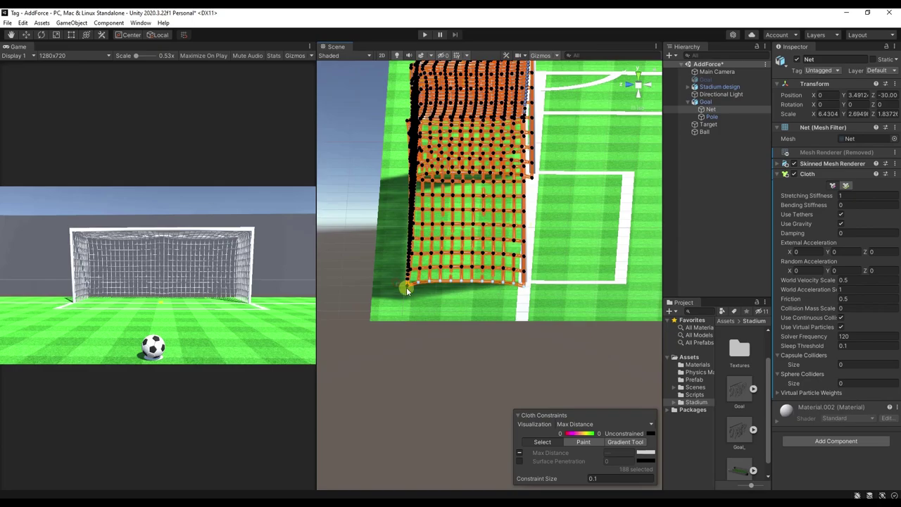
{"action": "left_click", "coordinate": [518, 453]}
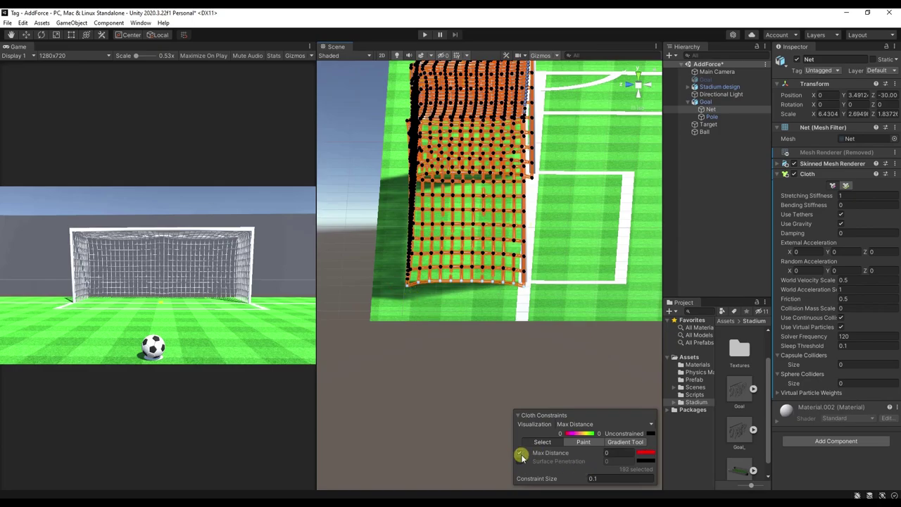
Step: Pin additional net vertices at Max Distance 0, then clear the vertex selection
{"action": "mouse_move", "coordinate": [549, 218]}
{"action": "left_mouse_down", "text": "alt"}
{"action": "mouse_move", "coordinate": [501, 220]}
{"action": "mouse_move", "coordinate": [524, 277]}
{"action": "mouse_move", "coordinate": [552, 267]}
{"action": "left_mouse_up", "text": "alt"}
{"action": "left_click", "coordinate": [427, 290]}
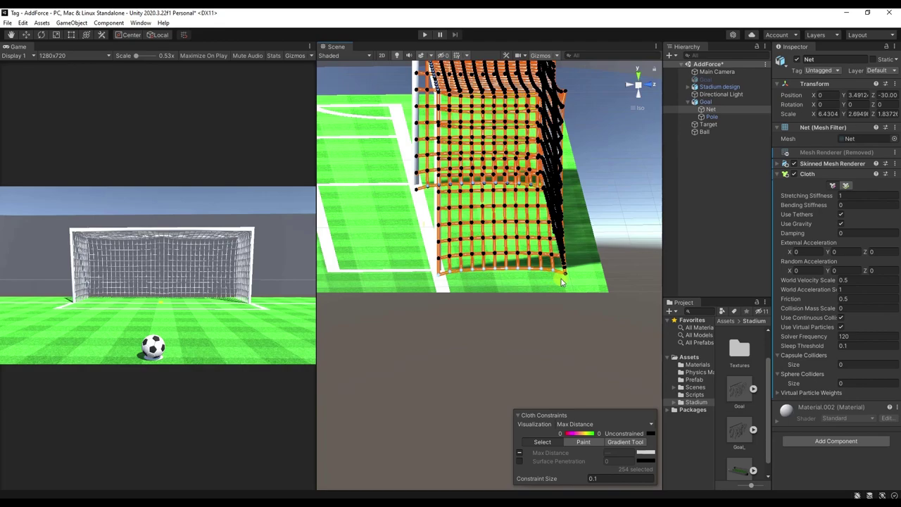
{"action": "left_click", "coordinate": [520, 452]}
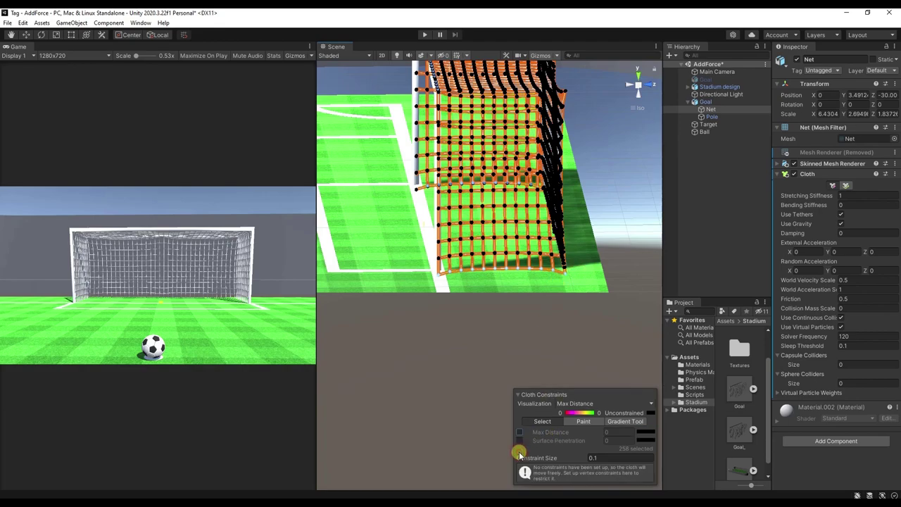
{"action": "left_click", "coordinate": [520, 432]}
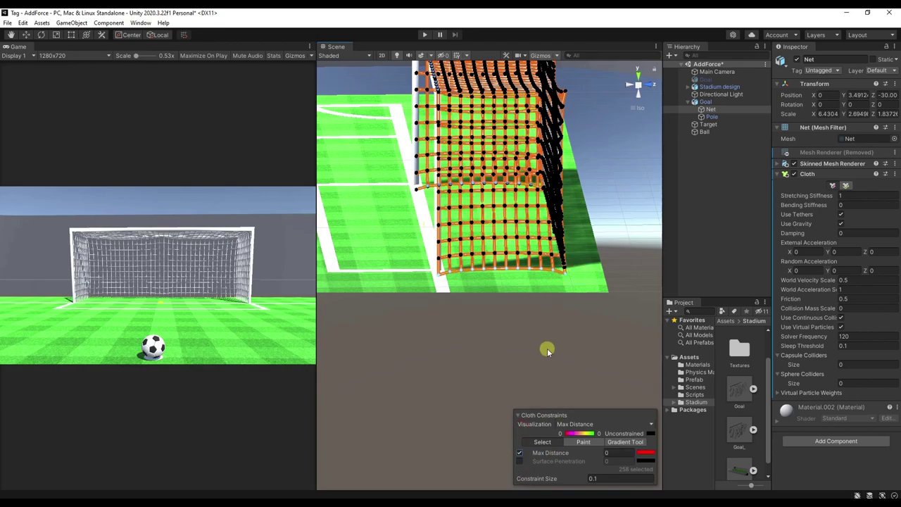
{"action": "left_click_drag", "start_coordinate": [563, 293], "coordinate": [607, 146], "text": "alt"}
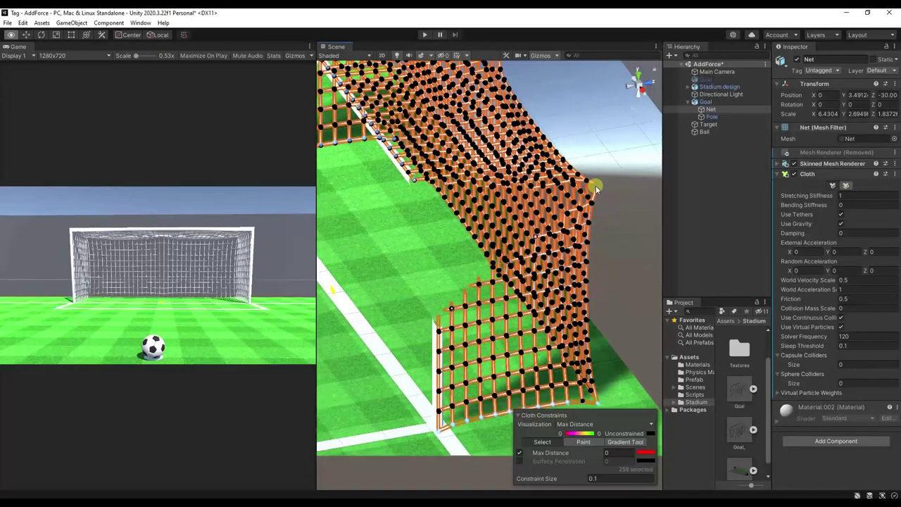
{"action": "mouse_move", "coordinate": [606, 146]}
{"action": "left_mouse_down", "text": "alt"}
{"action": "mouse_move", "coordinate": [642, 89]}
{"action": "mouse_move", "coordinate": [561, 184]}
{"action": "mouse_move", "coordinate": [555, 250]}
{"action": "left_mouse_up", "text": "alt"}
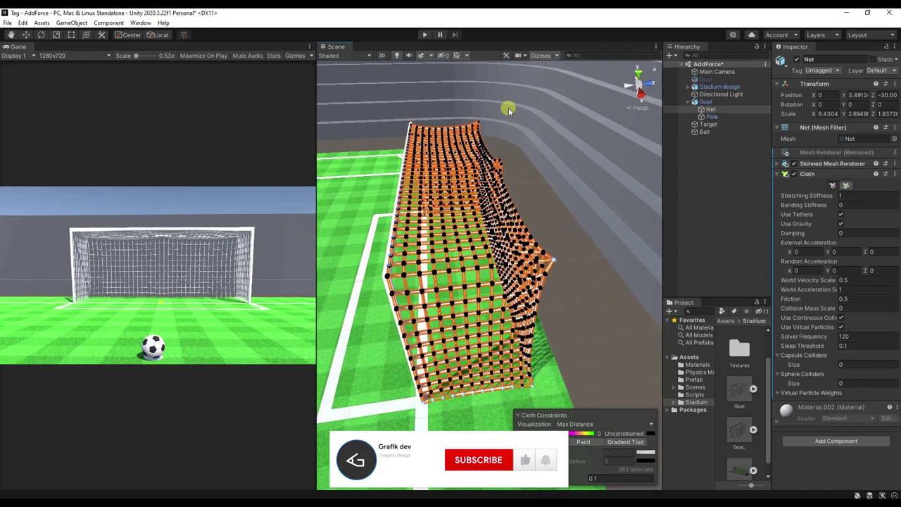
{"action": "mouse_move", "coordinate": [506, 110]}
{"action": "left_mouse_down", "text": "alt"}
{"action": "mouse_move", "coordinate": [555, 157]}
{"action": "mouse_move", "coordinate": [502, 169]}
{"action": "mouse_move", "coordinate": [501, 203]}
{"action": "mouse_move", "coordinate": [421, 84]}
{"action": "mouse_move", "coordinate": [425, 77]}
{"action": "mouse_move", "coordinate": [527, 396]}
{"action": "left_mouse_up", "text": "alt"}
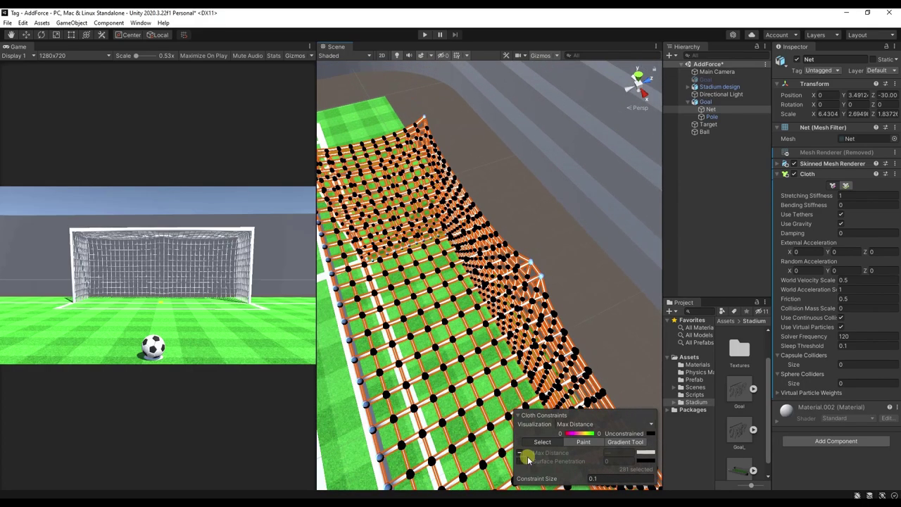
{"action": "left_click_drag", "start_coordinate": [567, 294], "coordinate": [566, 209], "text": "alt"}
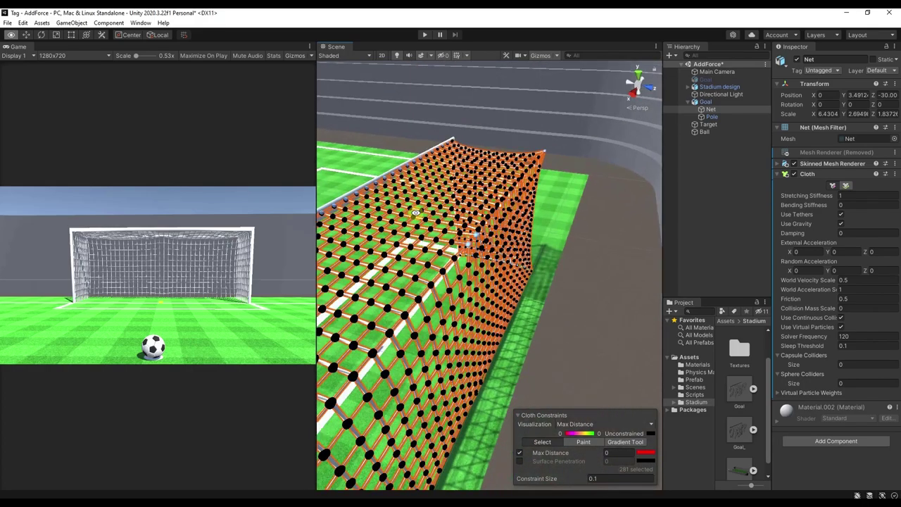
{"action": "left_click", "coordinate": [583, 297]}
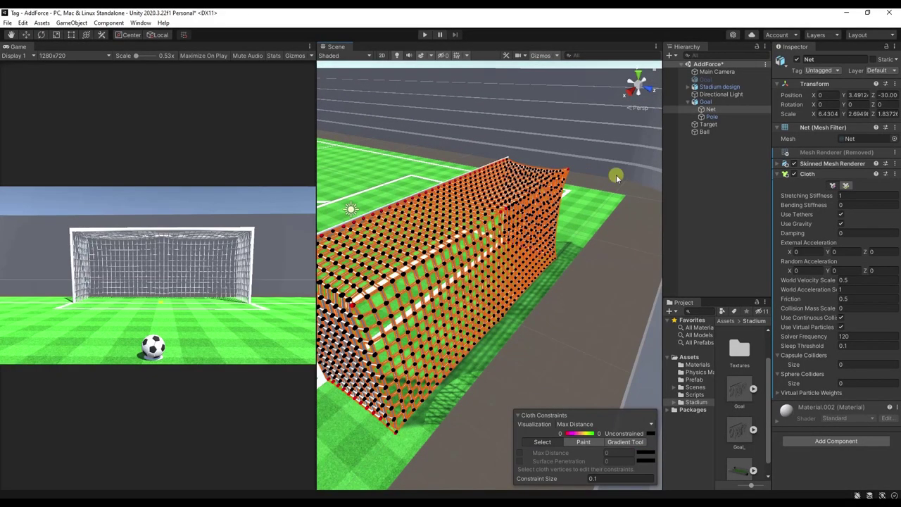
{"action": "left_click_drag", "start_coordinate": [616, 174], "coordinate": [380, 267], "text": "alt"}
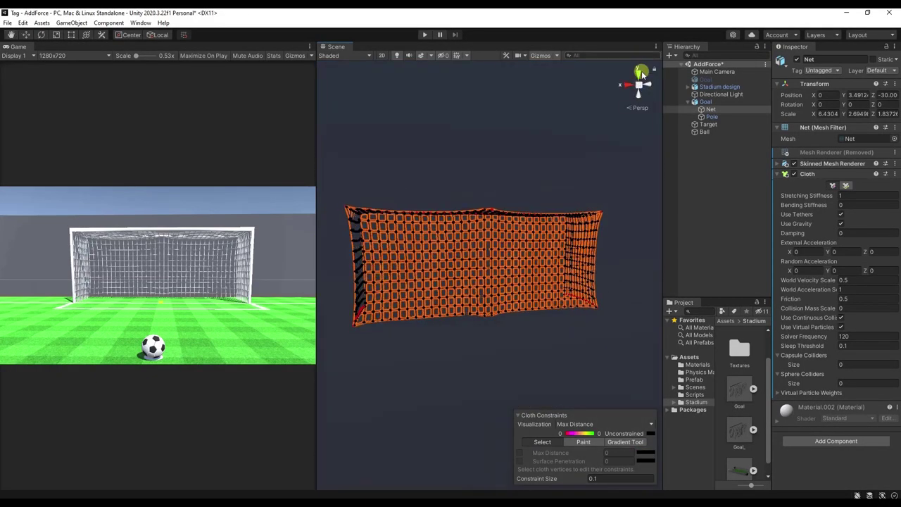
Step: Inspect the net from Top, Right and Front views, then exit cloth constraint editing
{"action": "left_click", "coordinate": [641, 71]}
{"action": "left_click", "coordinate": [630, 86]}
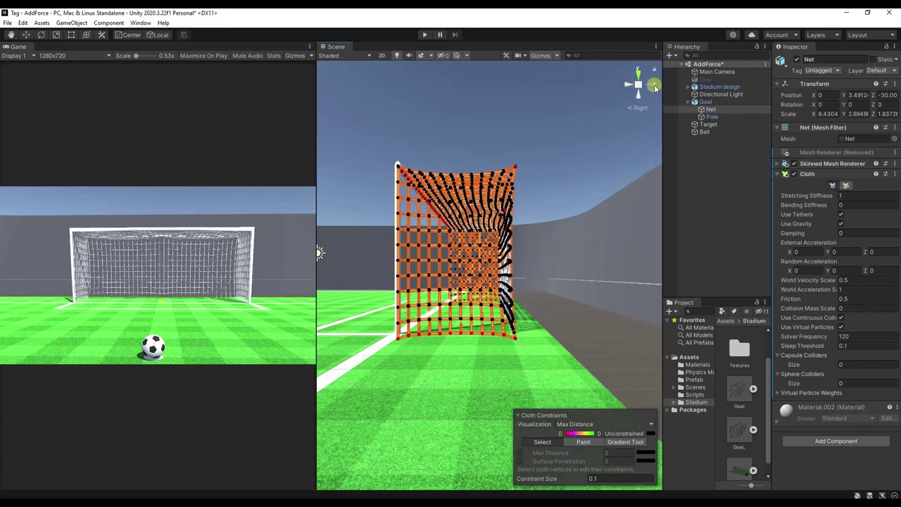
{"action": "left_click", "coordinate": [649, 86]}
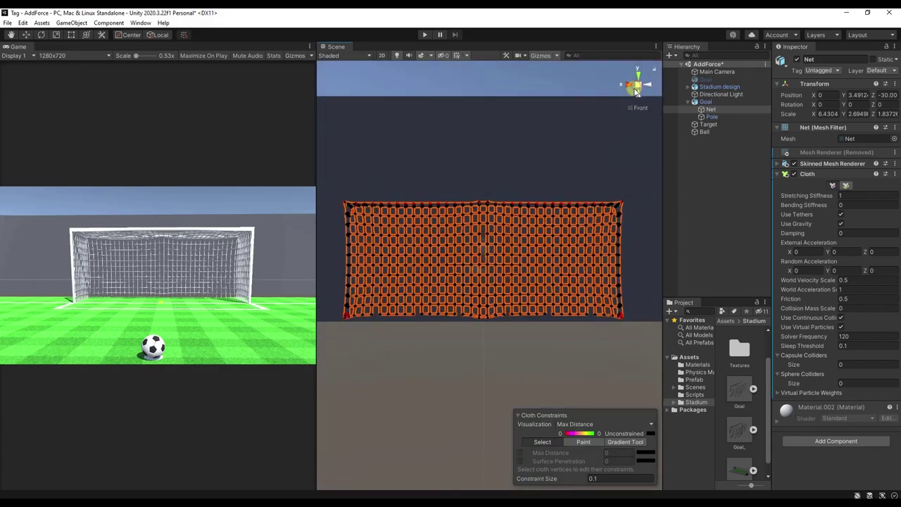
{"action": "left_click_drag", "start_coordinate": [614, 311], "coordinate": [350, 325]}
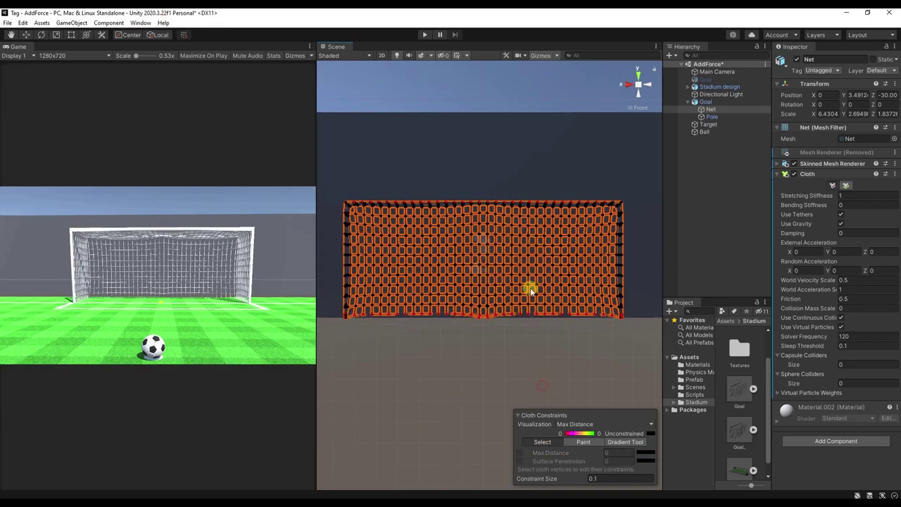
{"action": "left_click", "coordinate": [638, 85]}
{"action": "mouse_move", "coordinate": [476, 117]}
{"action": "left_mouse_down", "text": "alt"}
{"action": "mouse_move", "coordinate": [461, 253]}
{"action": "mouse_move", "coordinate": [590, 212]}
{"action": "mouse_move", "coordinate": [410, 301]}
{"action": "left_mouse_up", "text": "alt"}
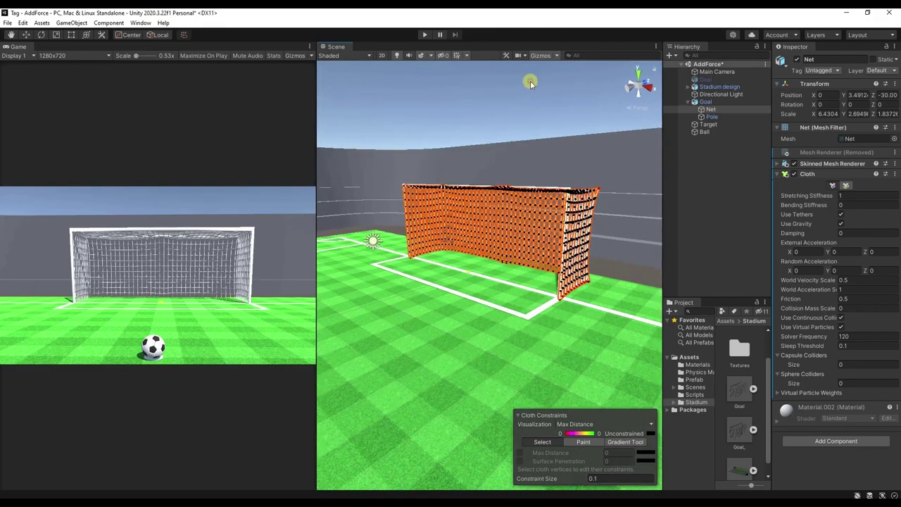
{"action": "left_click", "coordinate": [832, 185]}
Step: Re-enter constraint editing and pin the vertices up the net's left edge at Max Distance 0
{"action": "left_click", "coordinate": [831, 185]}
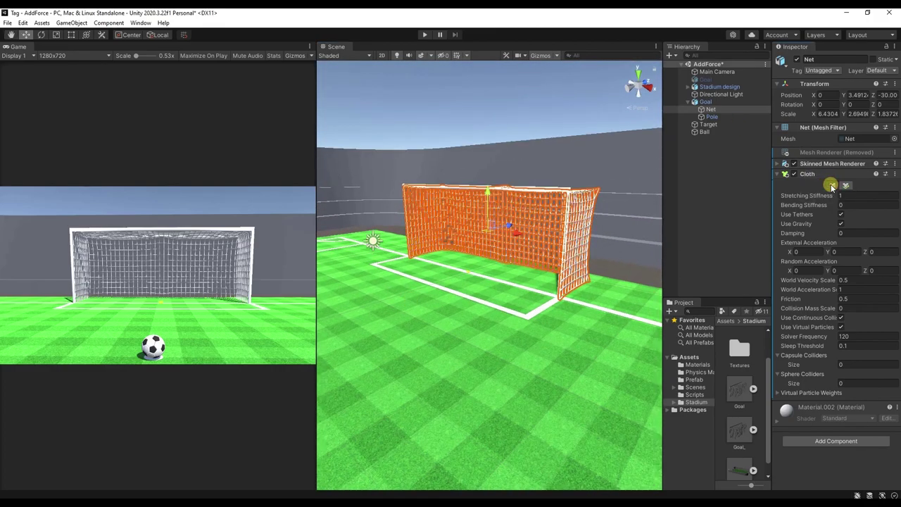
{"action": "scroll", "coordinate": [570, 197], "scroll_direction": "up", "scroll_amount": 3}
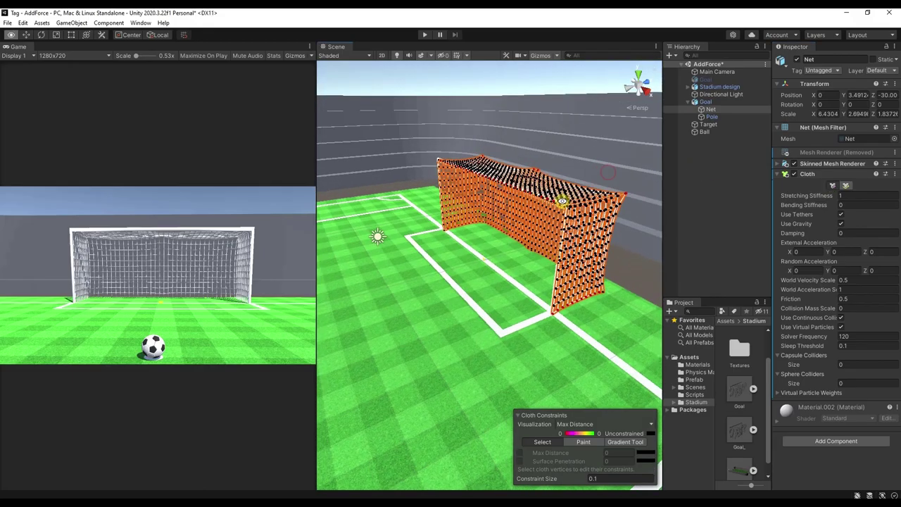
{"action": "mouse_move", "coordinate": [570, 198]}
{"action": "left_mouse_down", "text": "alt"}
{"action": "mouse_move", "coordinate": [565, 211]}
{"action": "mouse_move", "coordinate": [449, 243]}
{"action": "mouse_move", "coordinate": [434, 190]}
{"action": "mouse_move", "coordinate": [422, 363]}
{"action": "left_mouse_up", "text": "alt"}
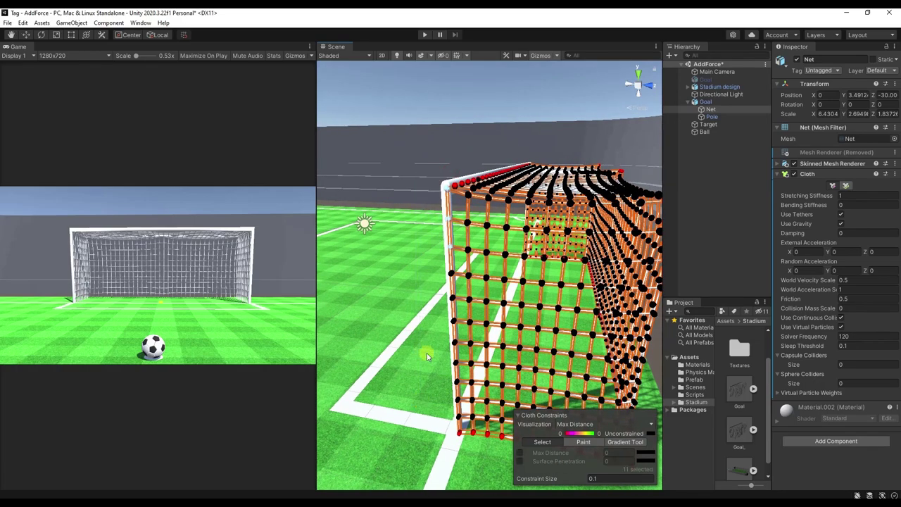
{"action": "left_click_drag", "start_coordinate": [435, 415], "coordinate": [453, 318]}
{"action": "left_click", "coordinate": [519, 453]}
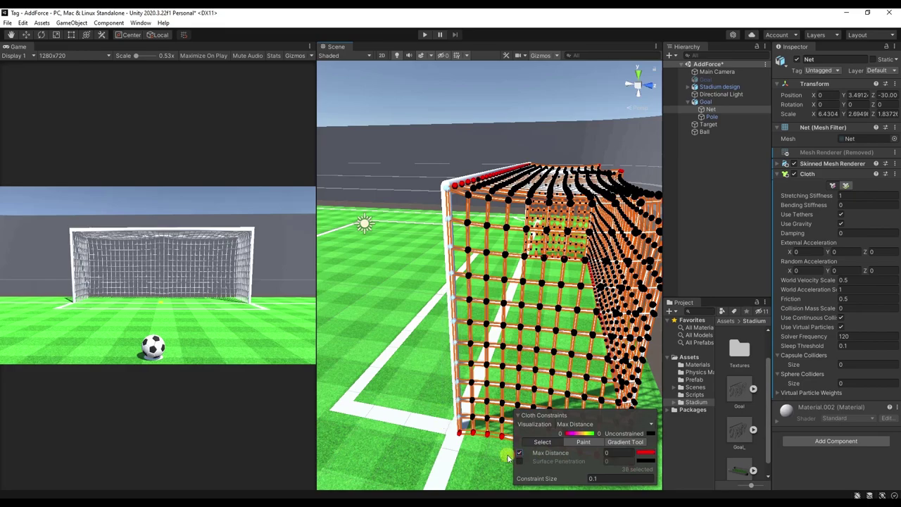
Step: Pin the vertices along the right post at Max Distance 0, then select more left-edge vertices
{"action": "mouse_move", "coordinate": [523, 254]}
{"action": "left_mouse_down", "text": "alt"}
{"action": "mouse_move", "coordinate": [591, 257]}
{"action": "mouse_move", "coordinate": [3, 133]}
{"action": "left_mouse_up", "text": "alt"}
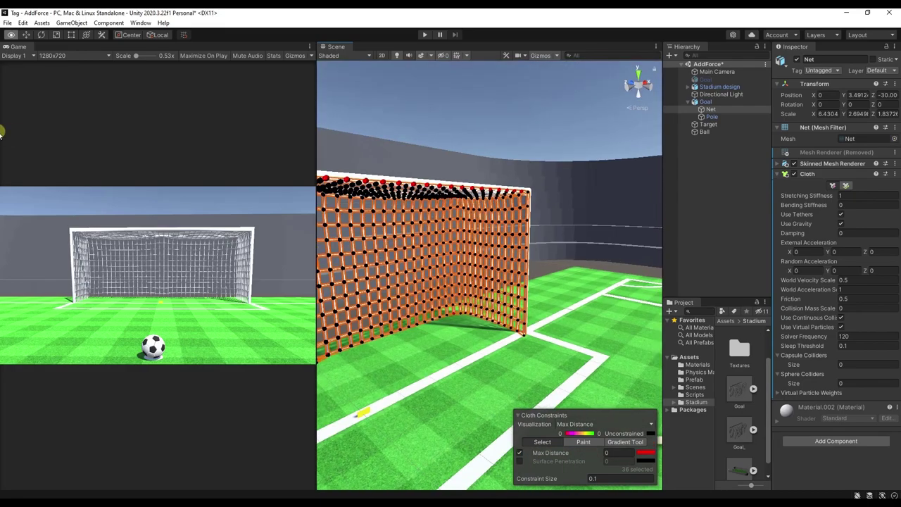
{"action": "mouse_move", "coordinate": [474, 222]}
{"action": "left_mouse_down", "text": "alt"}
{"action": "mouse_move", "coordinate": [674, 230]}
{"action": "mouse_move", "coordinate": [422, 244]}
{"action": "mouse_move", "coordinate": [574, 296]}
{"action": "left_mouse_up", "text": "alt"}
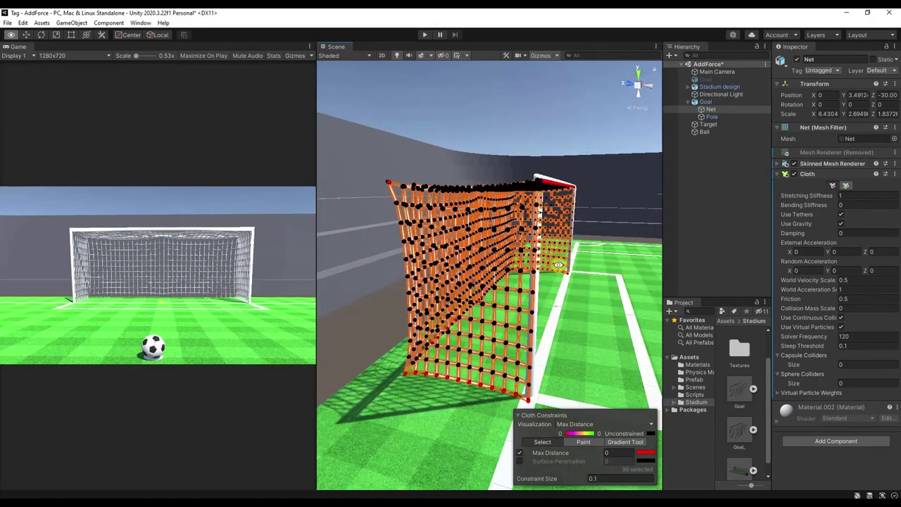
{"action": "mouse_move", "coordinate": [524, 233]}
{"action": "left_mouse_down", "text": "alt"}
{"action": "mouse_move", "coordinate": [571, 224]}
{"action": "mouse_move", "coordinate": [563, 225]}
{"action": "left_mouse_up", "text": "alt"}
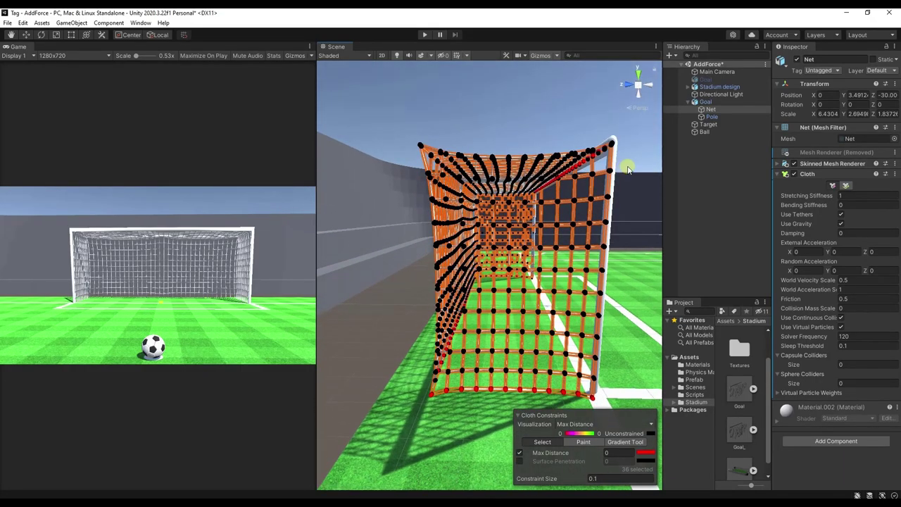
{"action": "left_click_drag", "start_coordinate": [626, 140], "coordinate": [584, 405]}
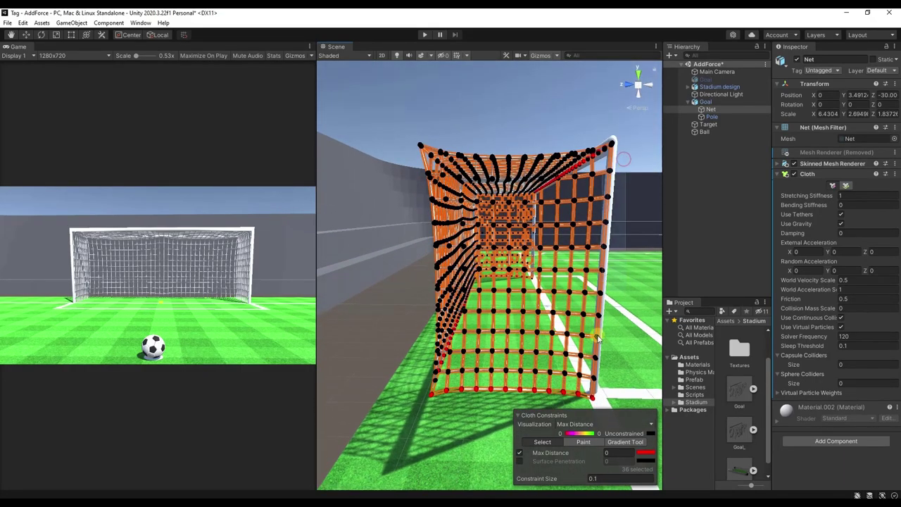
{"action": "left_click", "coordinate": [519, 452]}
{"action": "mouse_move", "coordinate": [609, 211]}
{"action": "left_mouse_down", "text": "alt"}
{"action": "mouse_move", "coordinate": [607, 240]}
{"action": "mouse_move", "coordinate": [623, 273]}
{"action": "left_mouse_up", "text": "alt"}
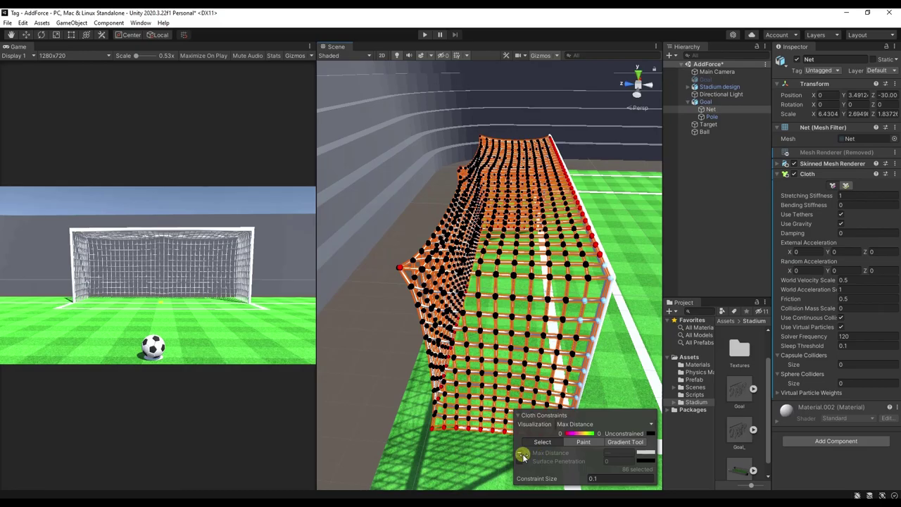
{"action": "mouse_move", "coordinate": [626, 116]}
{"action": "left_mouse_down", "text": "alt"}
{"action": "mouse_move", "coordinate": [543, 160]}
{"action": "mouse_move", "coordinate": [439, 147]}
{"action": "mouse_move", "coordinate": [636, 196]}
{"action": "mouse_move", "coordinate": [619, 207]}
{"action": "mouse_move", "coordinate": [498, 178]}
{"action": "mouse_move", "coordinate": [431, 252]}
{"action": "left_mouse_up", "text": "alt"}
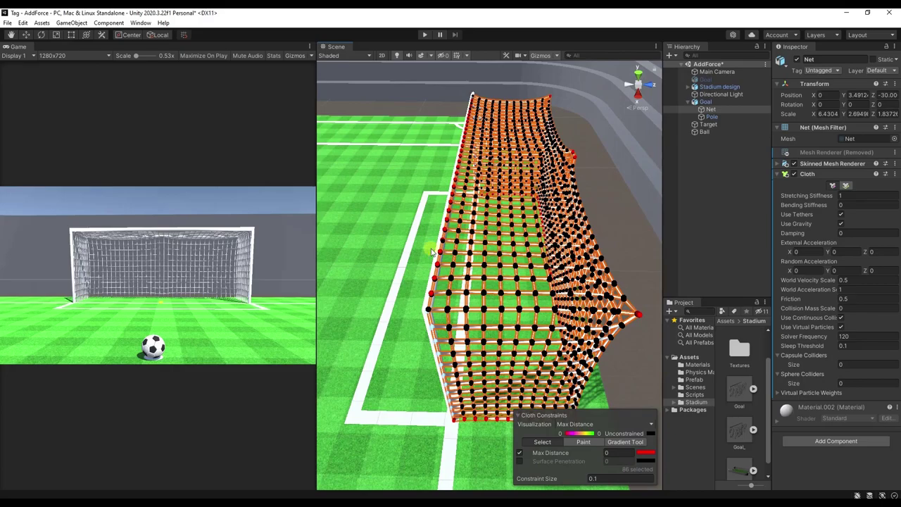
{"action": "left_click", "coordinate": [415, 303]}
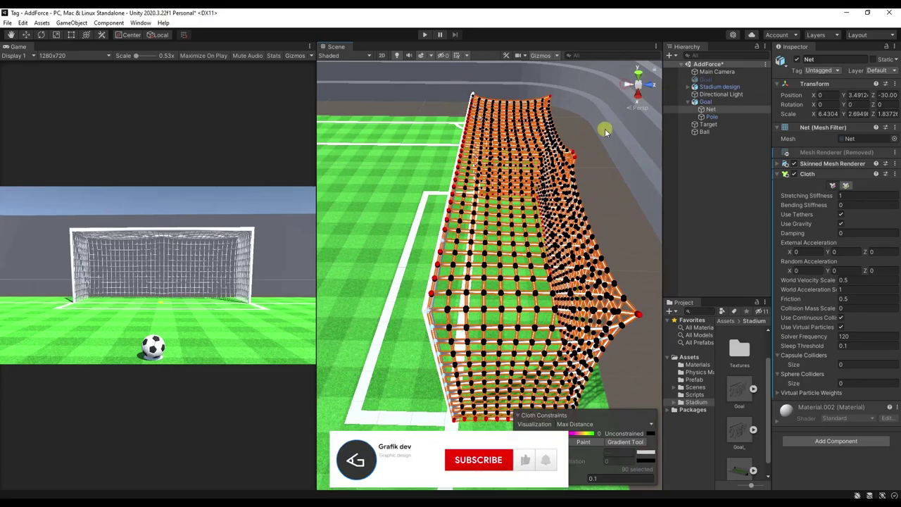
{"action": "mouse_move", "coordinate": [605, 128]}
{"action": "left_mouse_down", "text": "alt"}
{"action": "mouse_move", "coordinate": [589, 323]}
{"action": "mouse_move", "coordinate": [532, 271]}
{"action": "left_mouse_up", "text": "alt"}
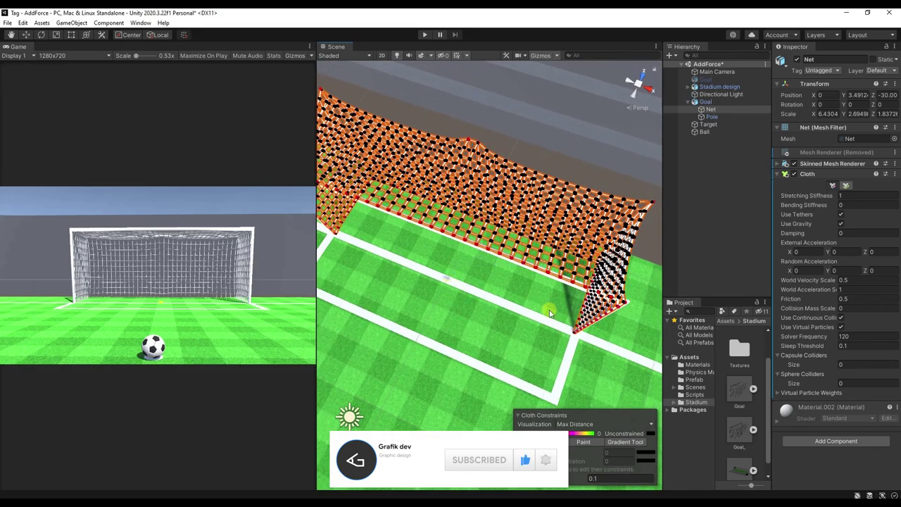
Step: Pin more left-edge net vertices at Max Distance 0 and close the constraints editor
{"action": "mouse_move", "coordinate": [555, 261]}
{"action": "left_mouse_down", "text": "alt"}
{"action": "mouse_move", "coordinate": [611, 70]}
{"action": "mouse_move", "coordinate": [360, 233]}
{"action": "mouse_move", "coordinate": [440, 333]}
{"action": "mouse_move", "coordinate": [462, 282]}
{"action": "left_mouse_up", "text": "alt"}
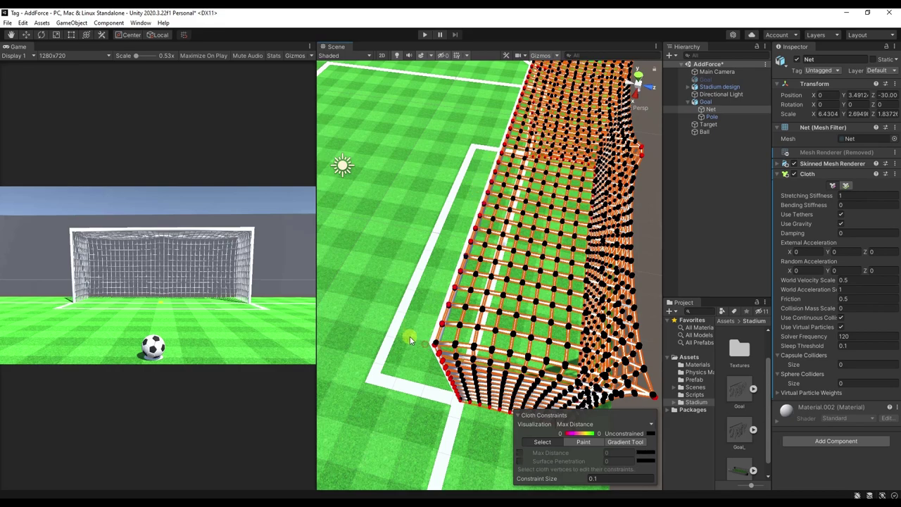
{"action": "mouse_move", "coordinate": [422, 345]}
{"action": "left_mouse_down"}
{"action": "mouse_move", "coordinate": [458, 299]}
{"action": "mouse_move", "coordinate": [440, 303]}
{"action": "left_mouse_up"}
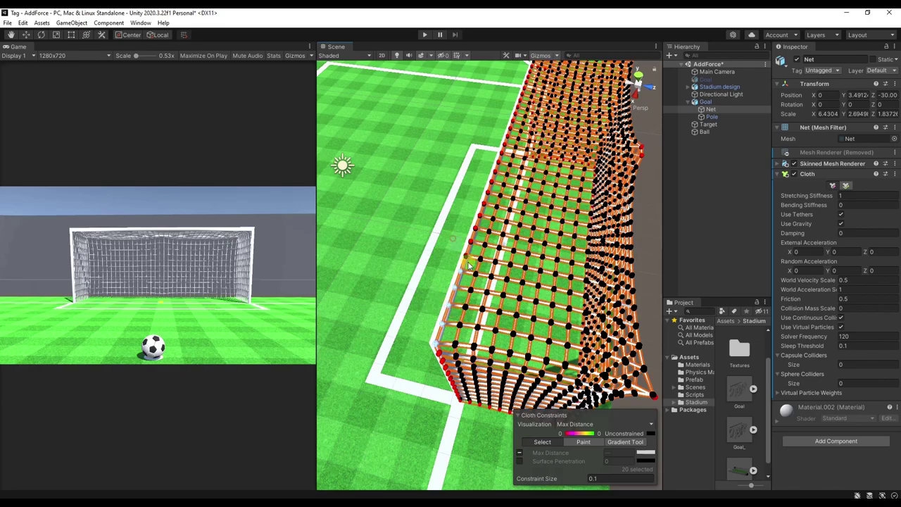
{"action": "left_click_drag", "start_coordinate": [468, 266], "coordinate": [465, 287]}
{"action": "left_click", "coordinate": [519, 452]}
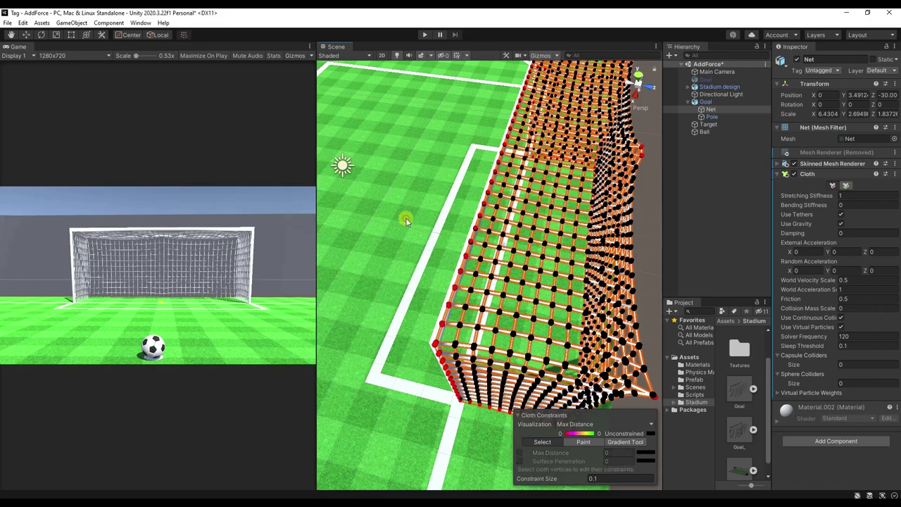
{"action": "scroll", "coordinate": [467, 177], "scroll_direction": "up", "scroll_amount": 3}
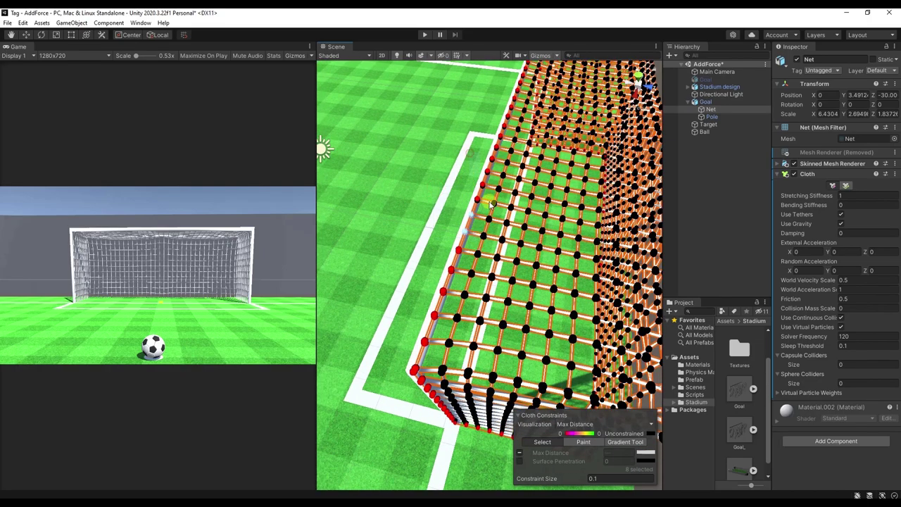
{"action": "left_click_drag", "start_coordinate": [490, 204], "coordinate": [486, 131]}
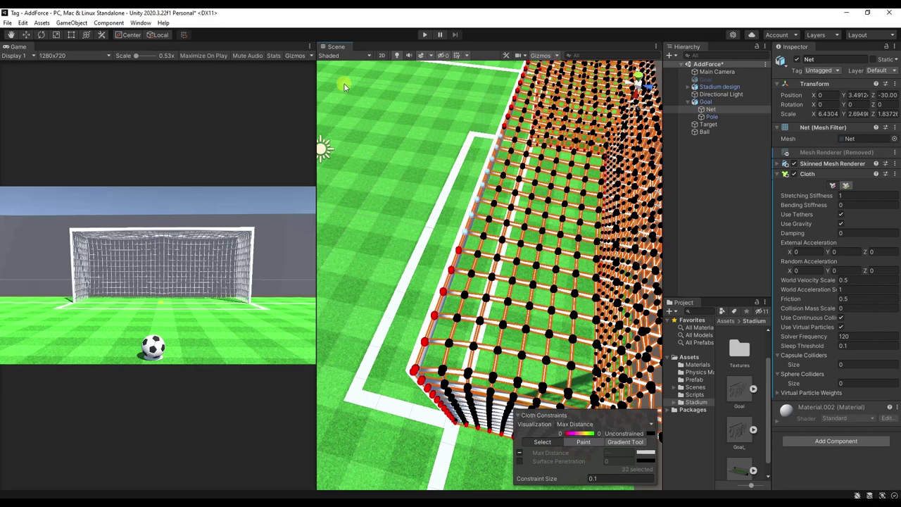
{"action": "left_click", "coordinate": [41, 34]}
{"action": "left_click_drag", "start_coordinate": [482, 89], "coordinate": [497, 257], "text": "alt"}
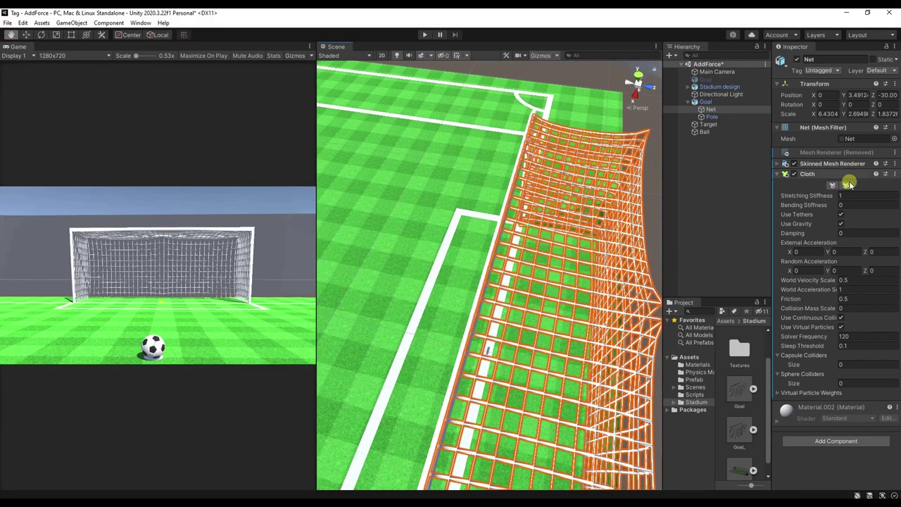
Step: Select 111 vertices along the net's left edge and reapply Max Distance 0 to them
{"action": "left_click", "coordinate": [832, 184]}
{"action": "left_click_drag", "start_coordinate": [466, 180], "coordinate": [472, 301]}
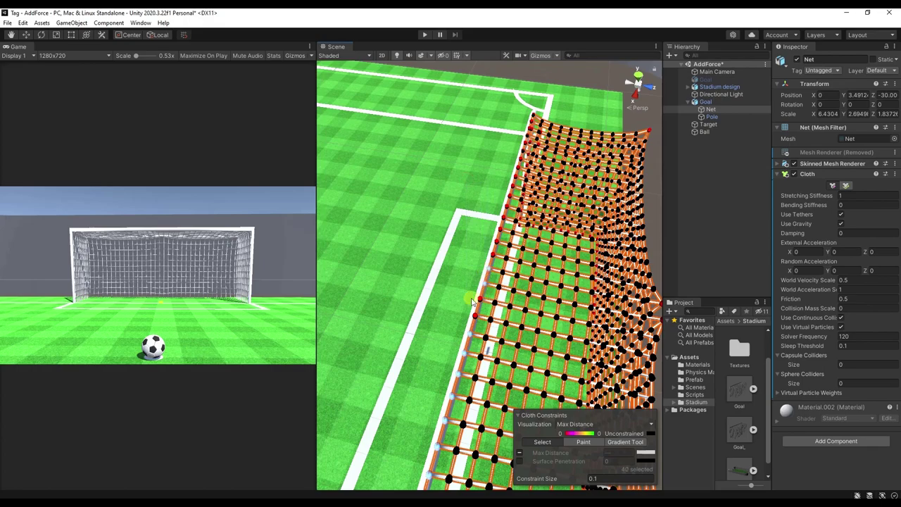
{"action": "left_click_drag", "start_coordinate": [483, 145], "coordinate": [500, 257]}
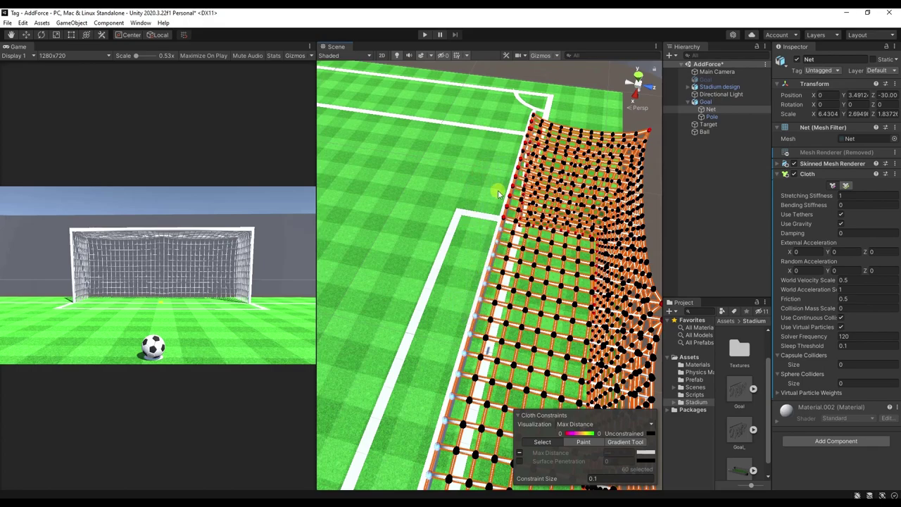
{"action": "left_click_drag", "start_coordinate": [511, 218], "coordinate": [497, 215]}
{"action": "mouse_move", "coordinate": [483, 155]}
{"action": "left_mouse_down", "text": "alt"}
{"action": "mouse_move", "coordinate": [464, 155]}
{"action": "mouse_move", "coordinate": [507, 230]}
{"action": "left_mouse_up", "text": "alt"}
{"action": "mouse_move", "coordinate": [467, 307]}
{"action": "left_mouse_down"}
{"action": "mouse_move", "coordinate": [524, 159]}
{"action": "mouse_move", "coordinate": [541, 149]}
{"action": "left_mouse_up"}
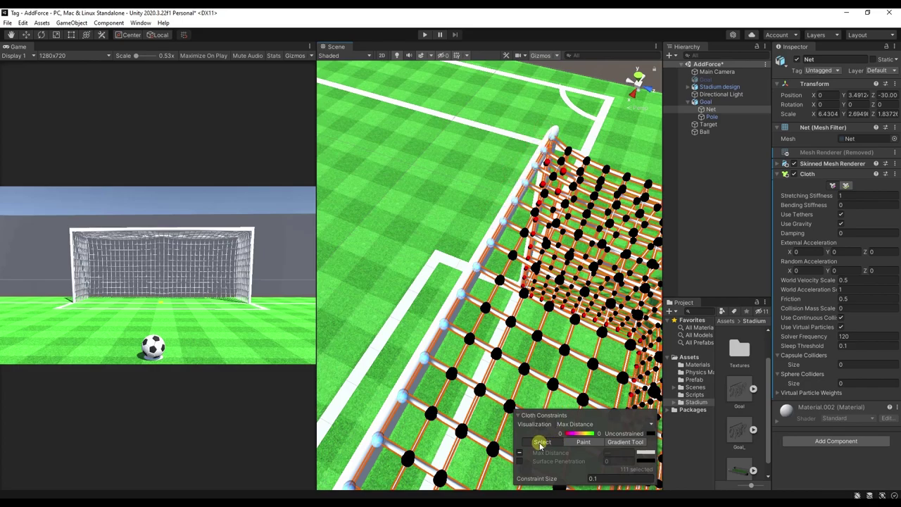
{"action": "left_click", "coordinate": [519, 453]}
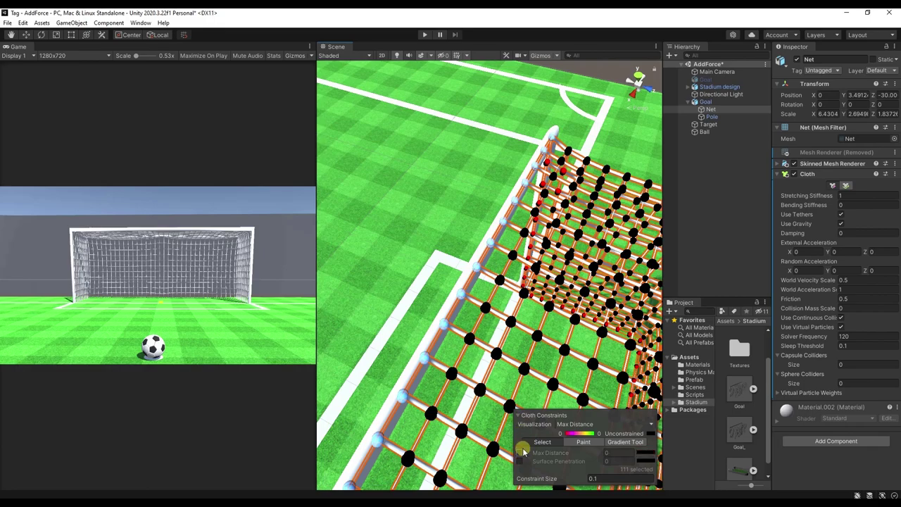
{"action": "left_click", "coordinate": [519, 453]}
{"action": "left_click_drag", "start_coordinate": [502, 141], "coordinate": [590, 123], "text": "alt"}
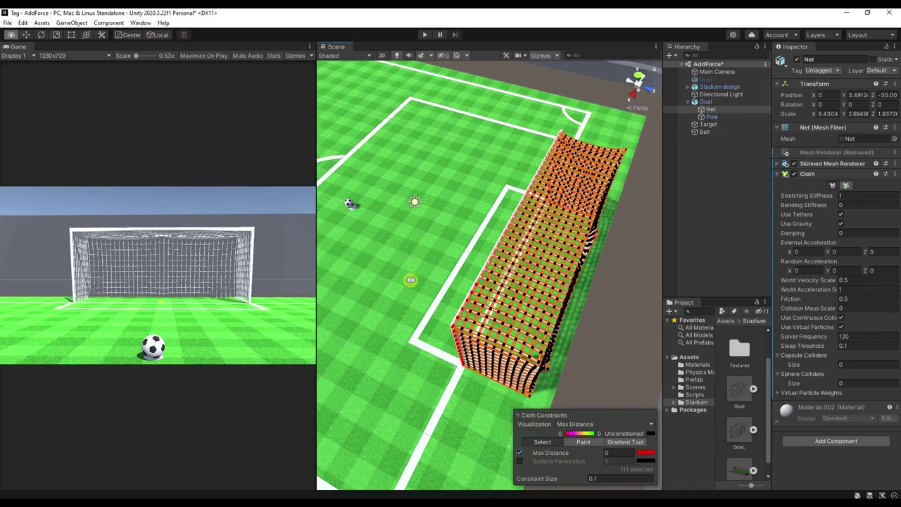
{"action": "left_click_drag", "start_coordinate": [455, 282], "coordinate": [596, 161], "text": "alt"}
{"action": "left_click", "coordinate": [832, 184]}
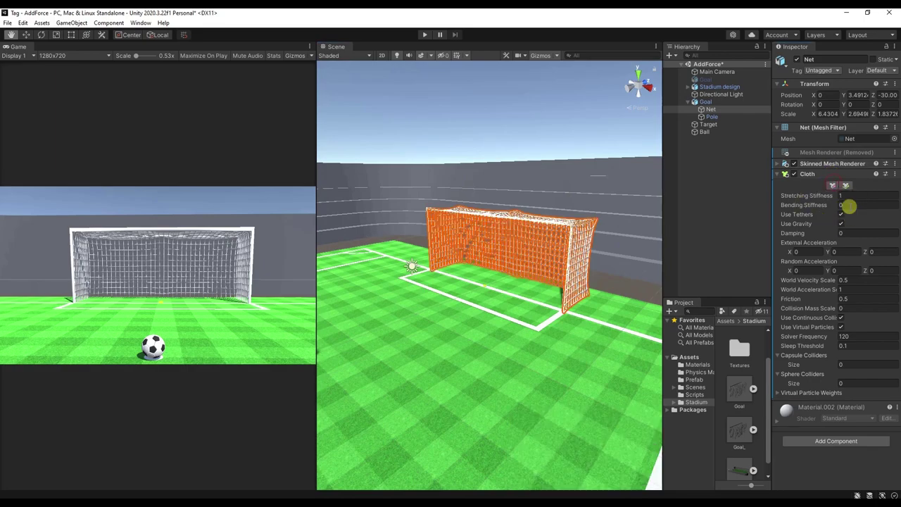
Step: Enter 0.7 as the Net Cloth's Bending Stiffness and review the Ball's colliders
{"action": "left_click", "coordinate": [863, 204]}
{"action": "type", "text": ".7"}
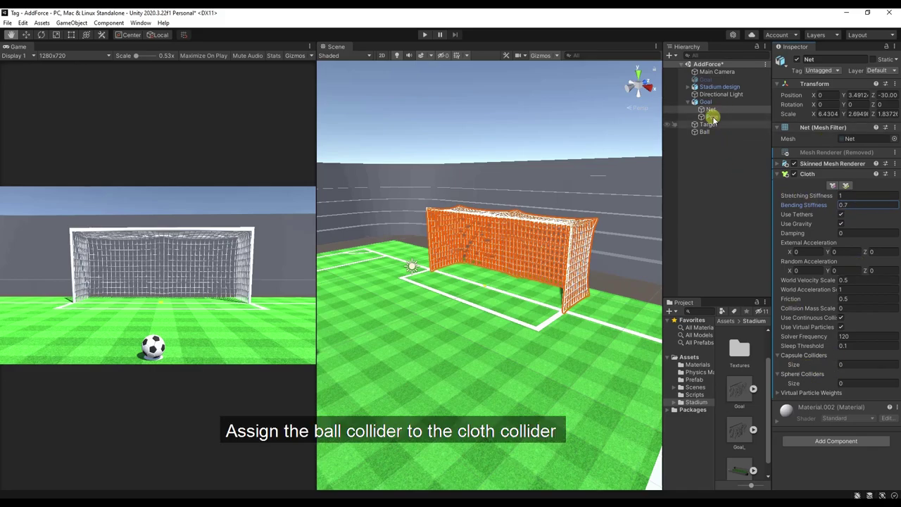
{"action": "left_click", "coordinate": [709, 132]}
{"action": "scroll", "coordinate": [821, 324], "scroll_direction": "down", "scroll_amount": 3}
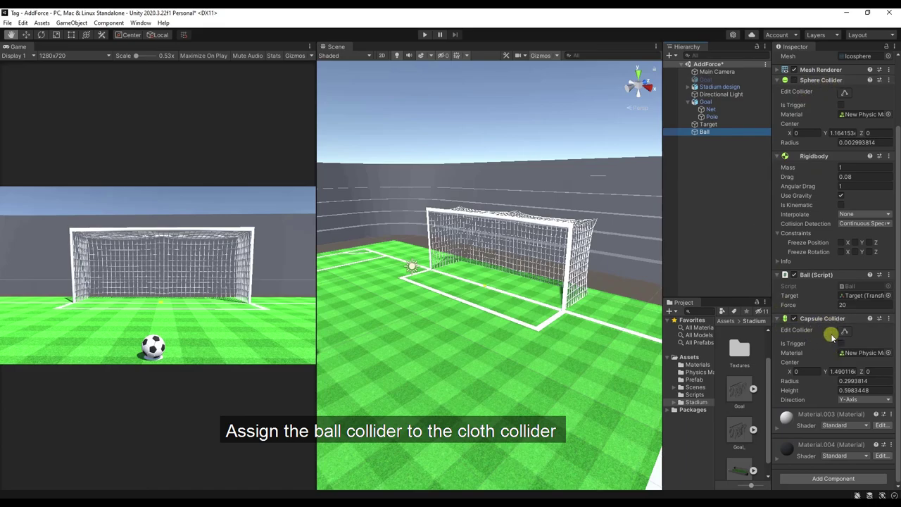
{"action": "left_click", "coordinate": [710, 109]}
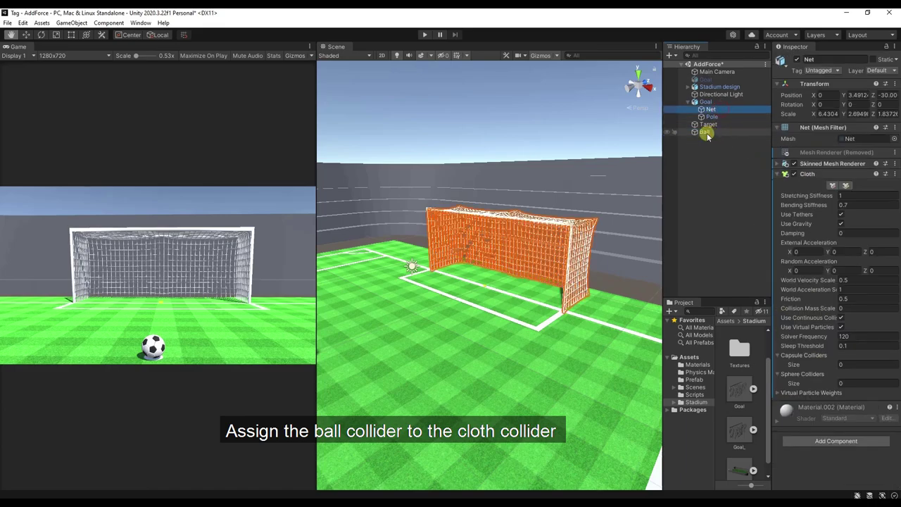
Step: Add the Ball's Capsule Collider to the Net Cloth's Capsule Colliders list
{"action": "left_click_drag", "start_coordinate": [704, 132], "coordinate": [815, 354]}
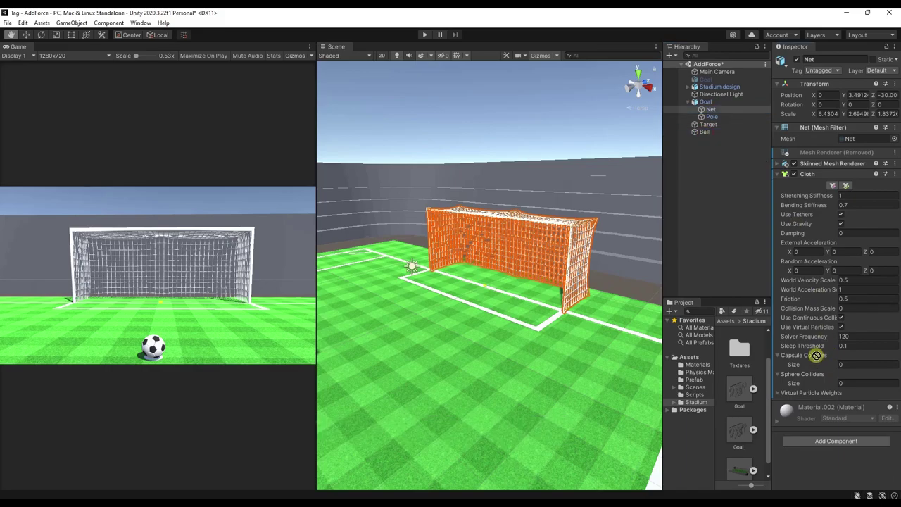
{"action": "left_click_drag", "start_coordinate": [818, 358], "coordinate": [817, 358]}
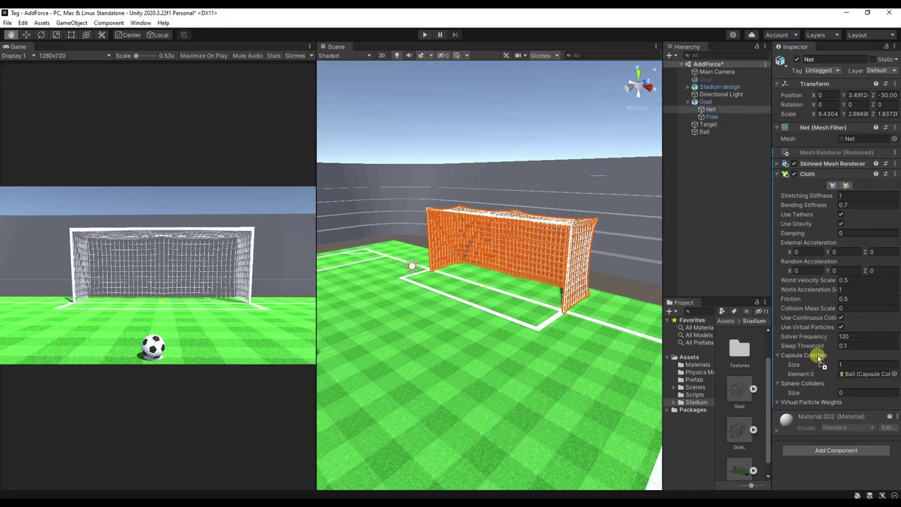
{"action": "mouse_move", "coordinate": [424, 144]}
{"action": "left_mouse_down", "text": "alt"}
{"action": "mouse_move", "coordinate": [354, 130]}
{"action": "mouse_move", "coordinate": [507, 174]}
{"action": "left_mouse_up", "text": "alt"}
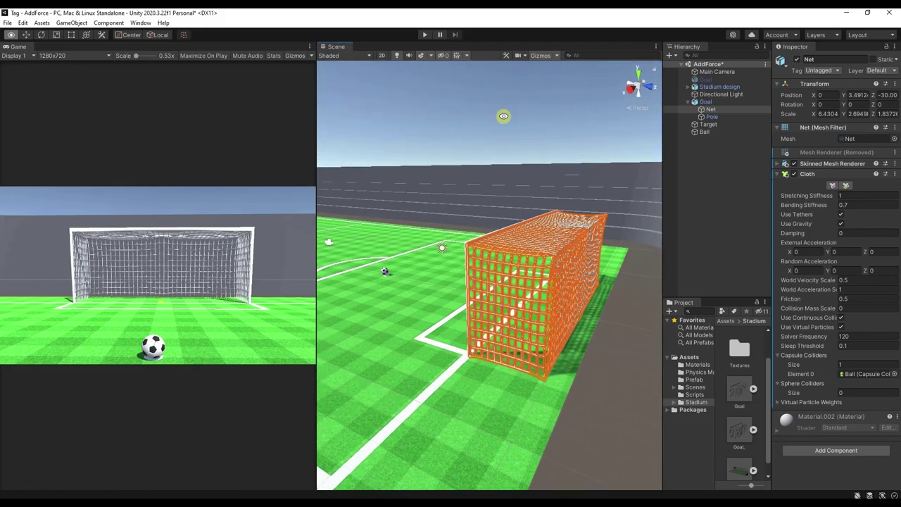
{"action": "left_click_drag", "start_coordinate": [507, 174], "coordinate": [518, 93], "text": "alt"}
{"action": "left_click", "coordinate": [25, 35]}
{"action": "left_click", "coordinate": [499, 137]}
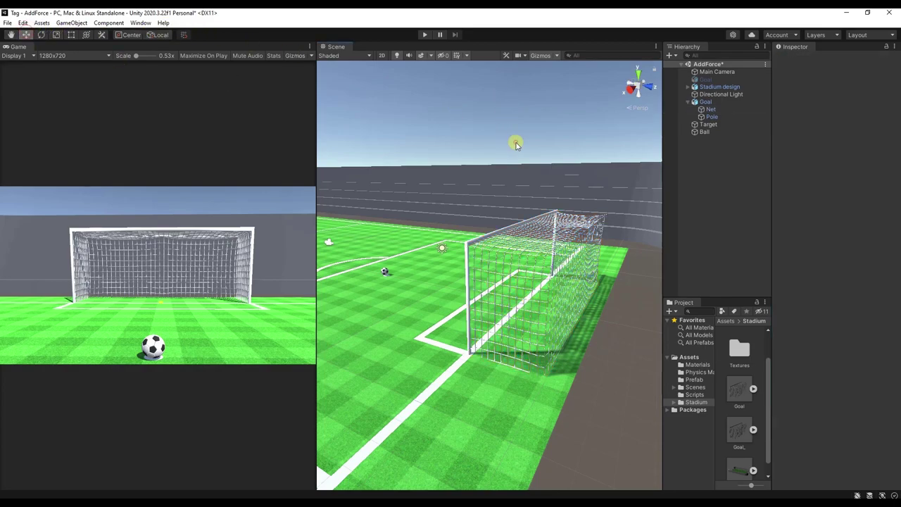
{"action": "left_click", "coordinate": [428, 34]}
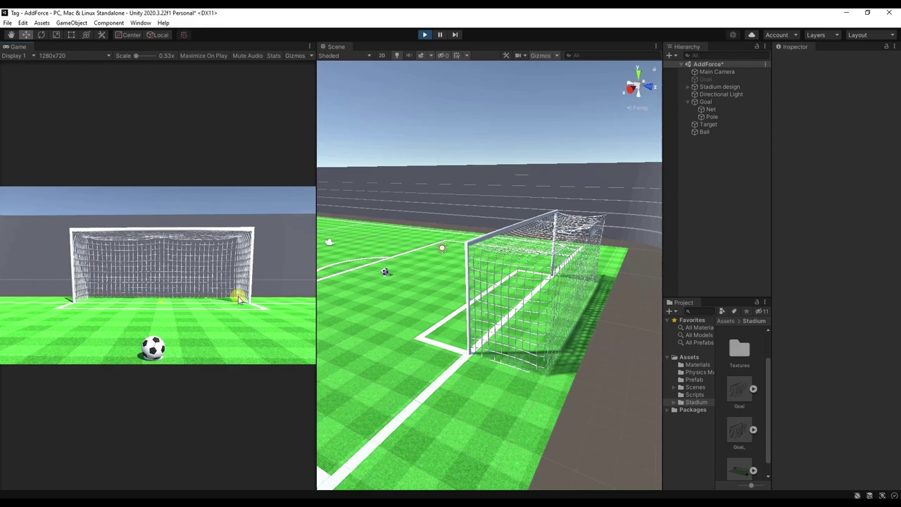
{"action": "left_click", "coordinate": [189, 286]}
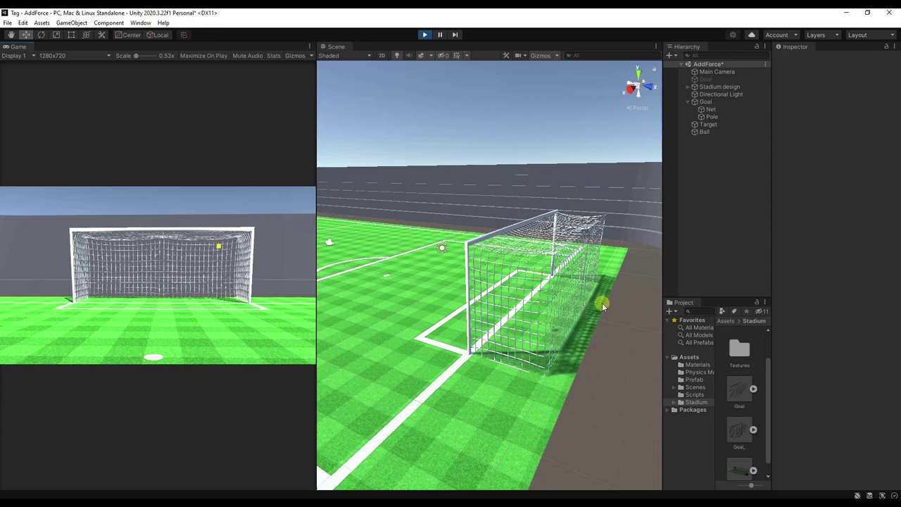
{"action": "left_click", "coordinate": [424, 35]}
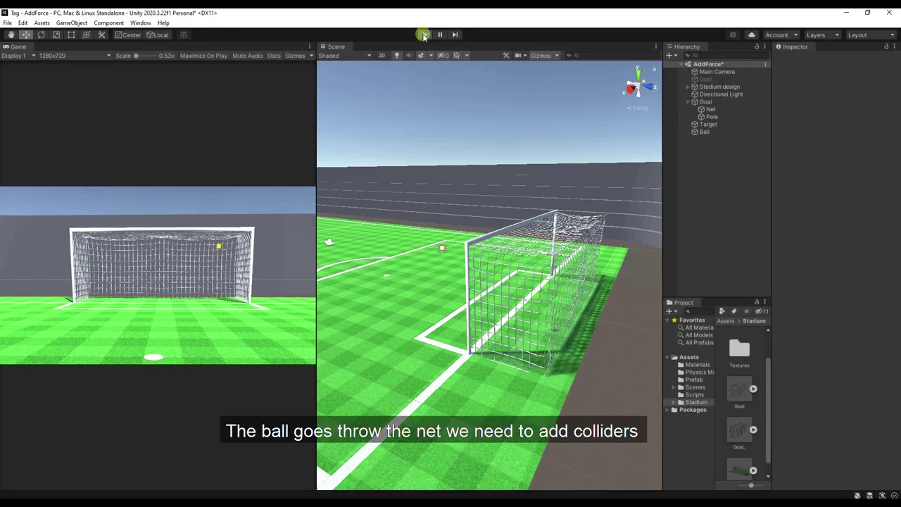
{"action": "key", "text": "ctrl+p"}
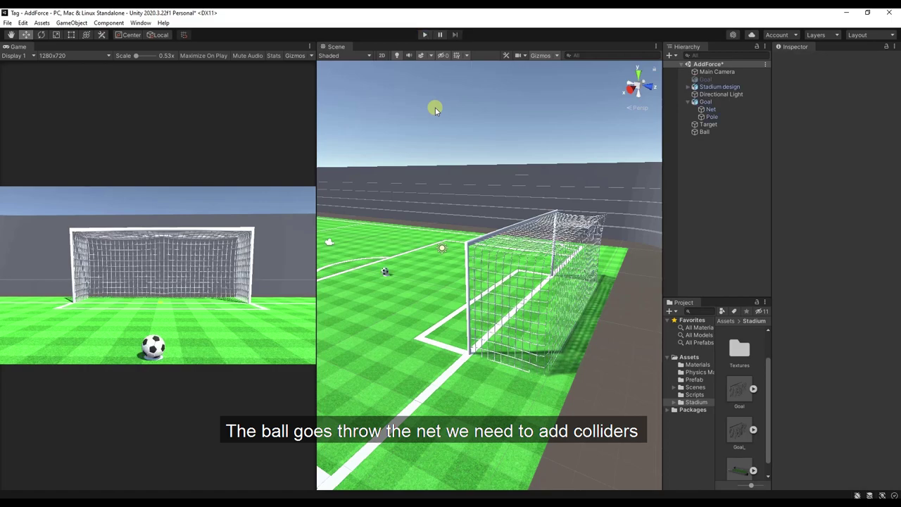
Step: Select Goal and switch the Scene view to an orthographic Top view
{"action": "left_click", "coordinate": [686, 101]}
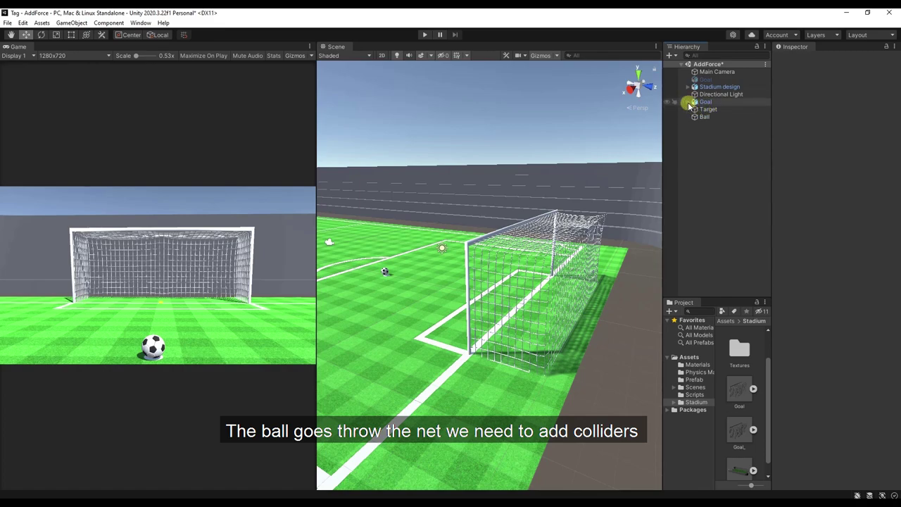
{"action": "left_click", "coordinate": [688, 102]}
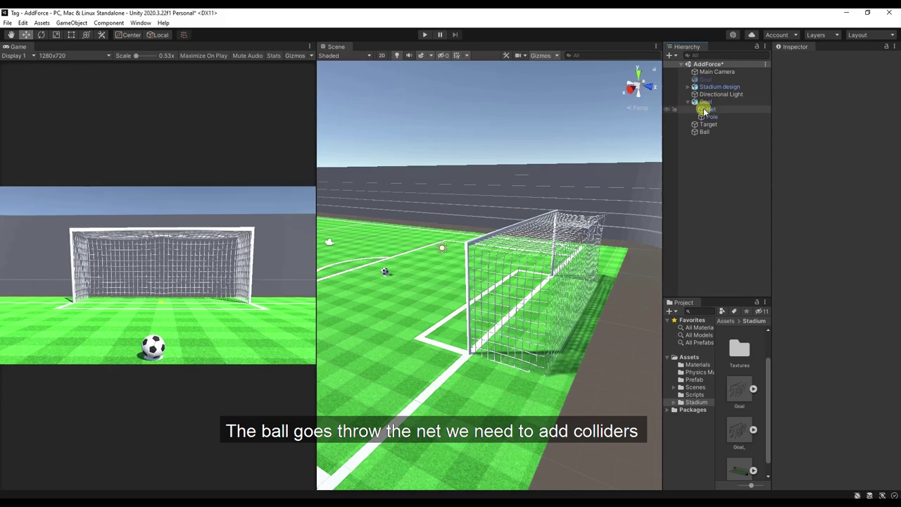
{"action": "left_click", "coordinate": [718, 102]}
{"action": "right_click", "coordinate": [719, 104]}
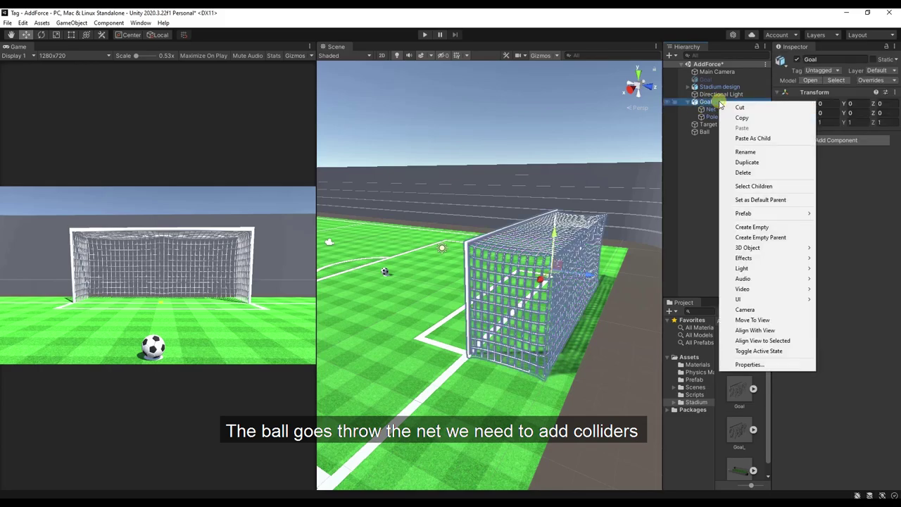
{"action": "left_click", "coordinate": [631, 86]}
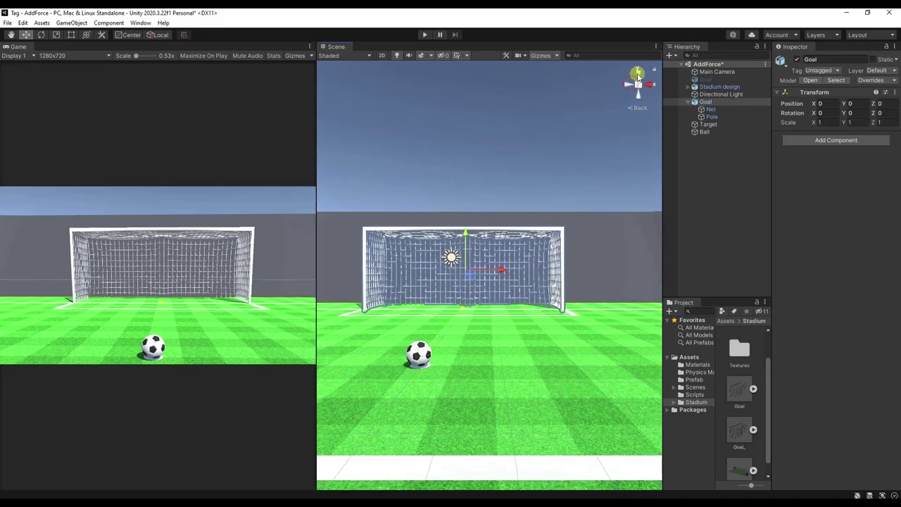
{"action": "left_click", "coordinate": [637, 73]}
{"action": "left_click", "coordinate": [642, 84]}
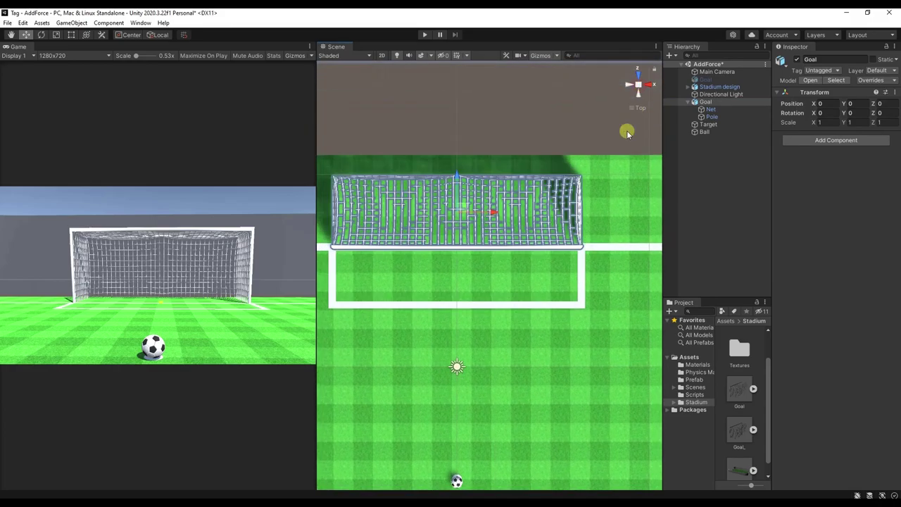
Step: Add a Cube child under Goal named 1
{"action": "scroll", "coordinate": [572, 245], "scroll_direction": "down", "scroll_amount": 2}
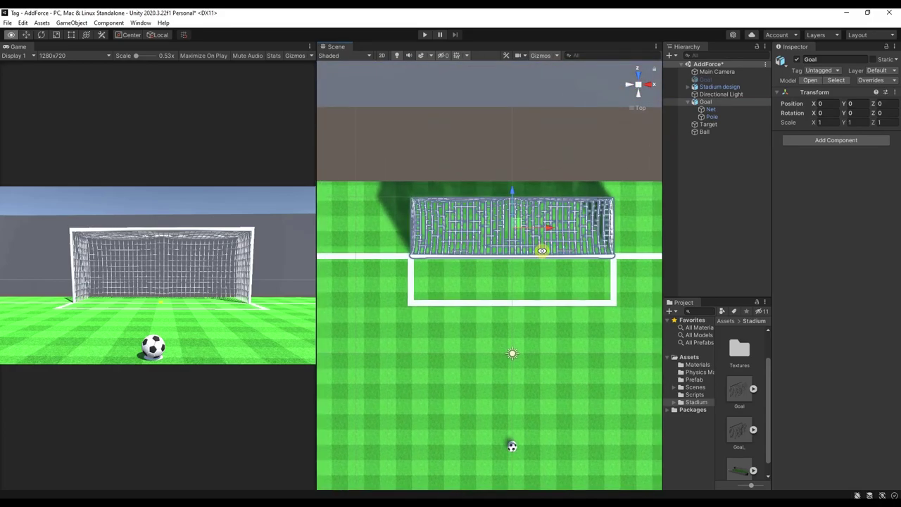
{"action": "scroll", "coordinate": [539, 251], "scroll_direction": "up", "scroll_amount": 4}
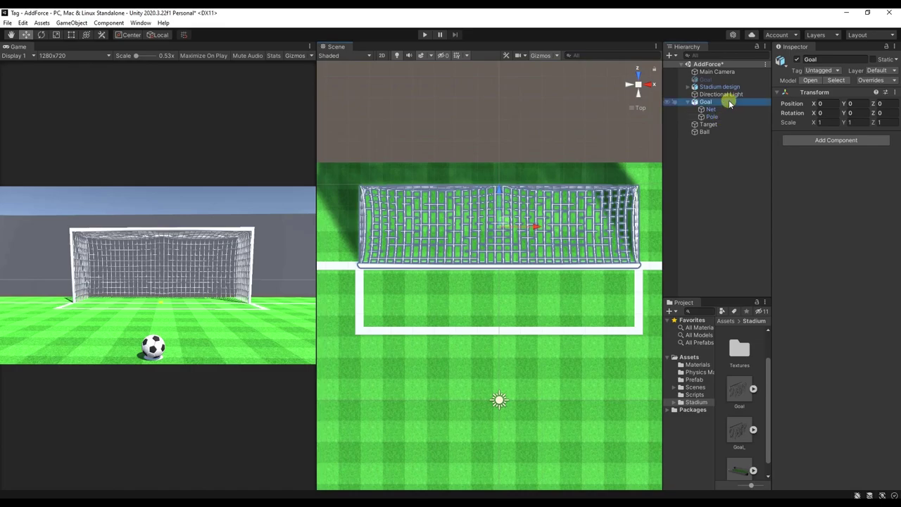
{"action": "right_click", "coordinate": [727, 102]}
{"action": "mouse_move", "coordinate": [806, 248]}
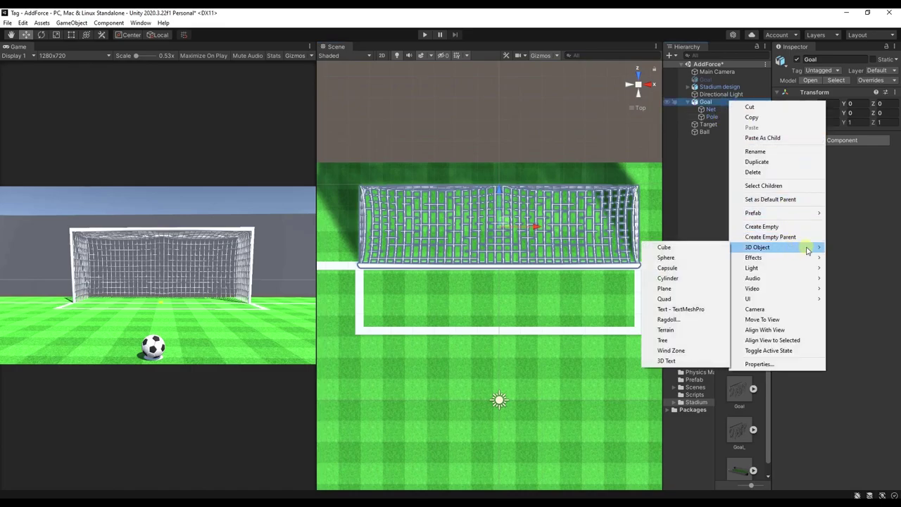
{"action": "left_click", "coordinate": [676, 248]}
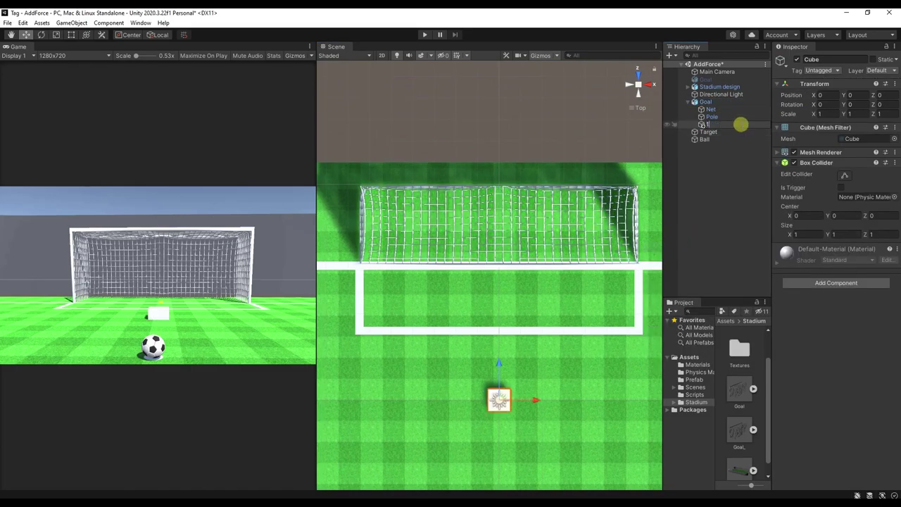
{"action": "key", "text": "Return"}
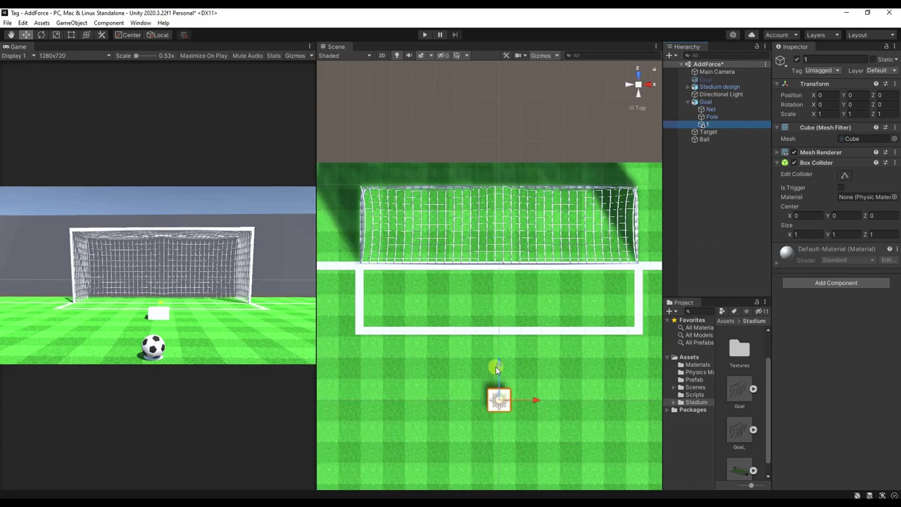
Step: Flatten cube 1 to Z scale 0.1 and place it at the net's back, Z 10.25
{"action": "left_click_drag", "start_coordinate": [495, 366], "coordinate": [555, 165]}
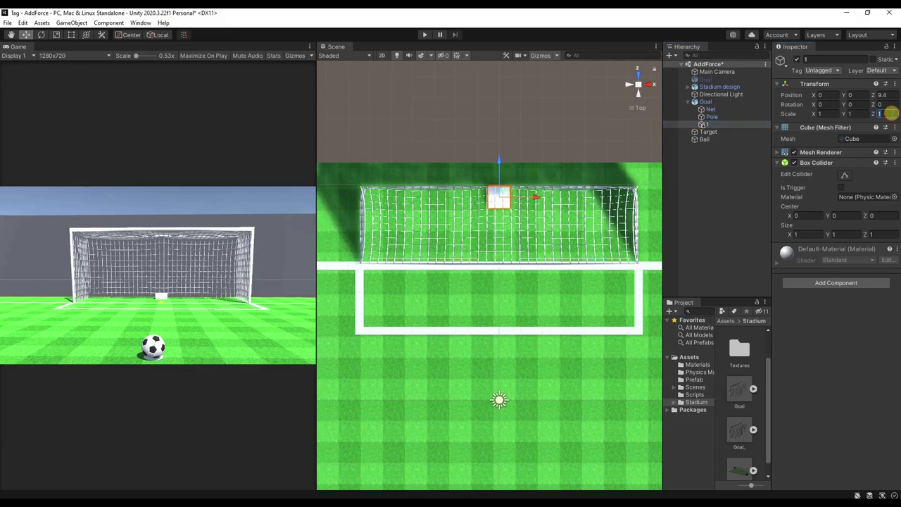
{"action": "type", "text": "0.1"}
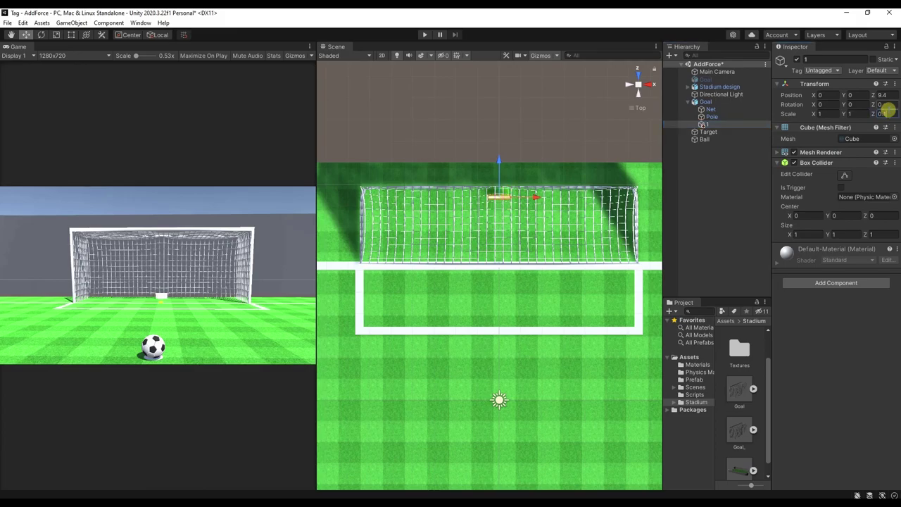
{"action": "left_click_drag", "start_coordinate": [496, 166], "coordinate": [497, 150]}
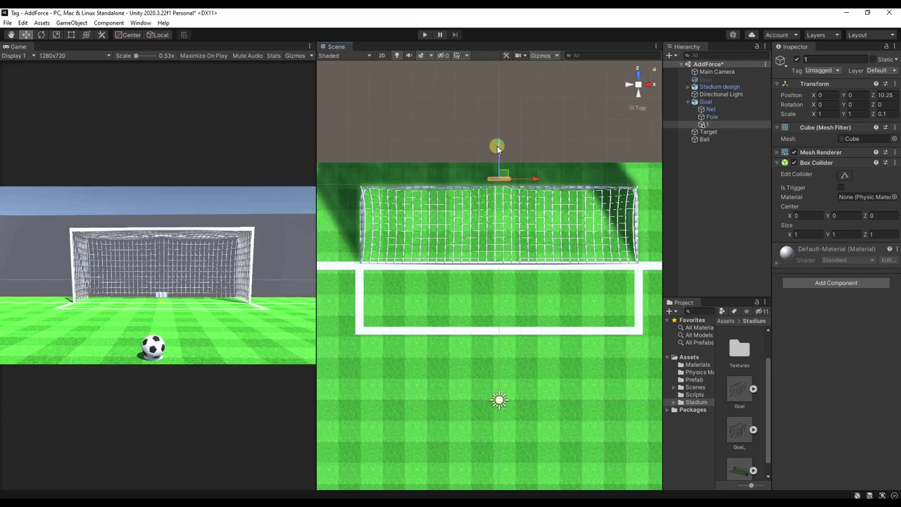
Step: Collapse cube 1's box collider to a flat face at its top edge
{"action": "left_click", "coordinate": [834, 176]}
{"action": "scroll", "coordinate": [498, 177], "scroll_direction": "up", "scroll_amount": 2}
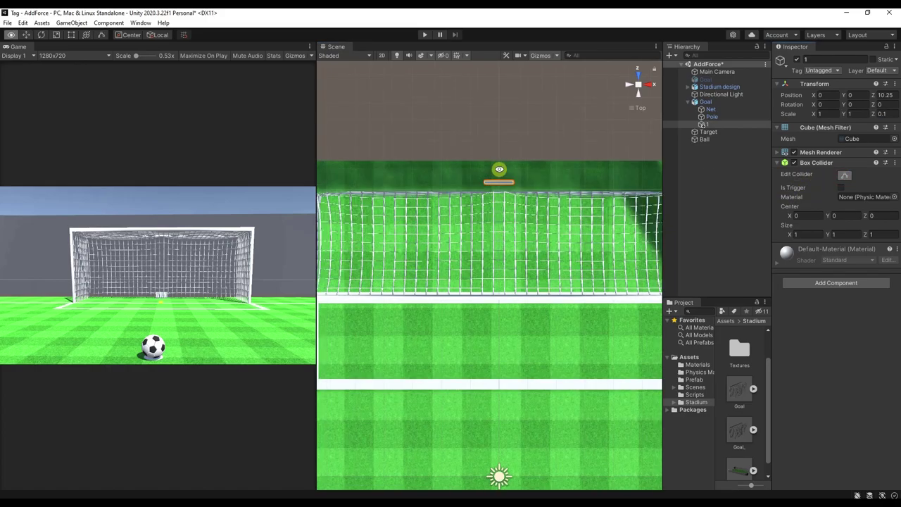
{"action": "scroll", "coordinate": [498, 169], "scroll_direction": "up", "scroll_amount": 2}
{"action": "scroll", "coordinate": [503, 203], "scroll_direction": "up", "scroll_amount": 3}
{"action": "scroll", "coordinate": [502, 203], "scroll_direction": "up", "scroll_amount": 3}
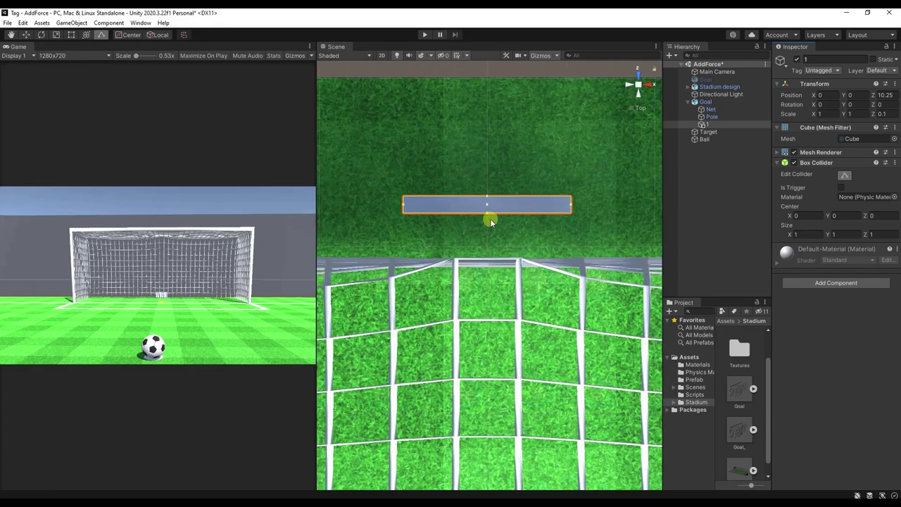
{"action": "left_click_drag", "start_coordinate": [487, 213], "coordinate": [490, 197]}
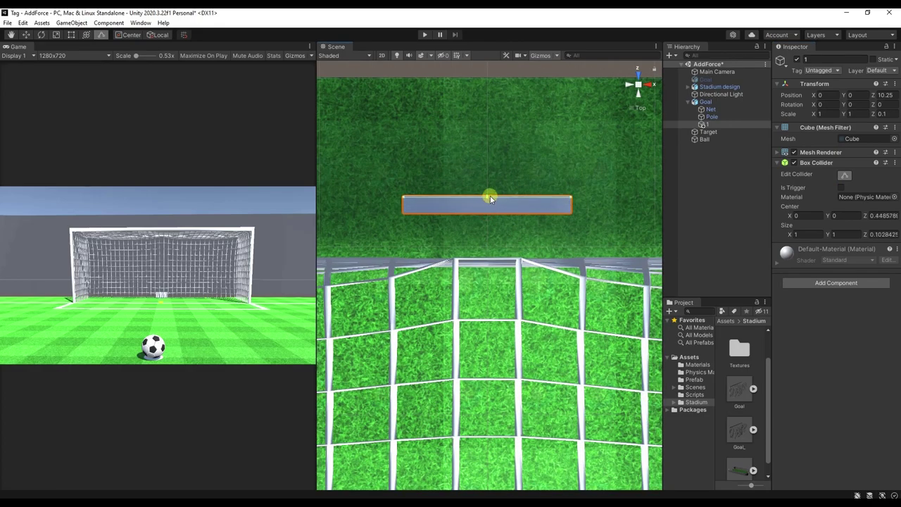
{"action": "scroll", "coordinate": [491, 195], "scroll_direction": "down", "scroll_amount": 3}
{"action": "scroll", "coordinate": [516, 203], "scroll_direction": "down", "scroll_amount": 3}
{"action": "scroll", "coordinate": [475, 213], "scroll_direction": "down", "scroll_amount": 3}
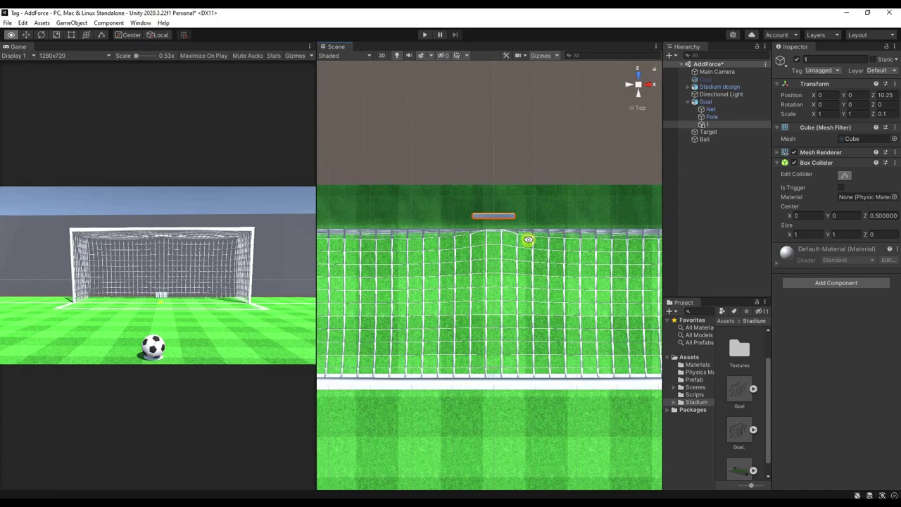
{"action": "scroll", "coordinate": [528, 237], "scroll_direction": "down", "scroll_amount": 3}
{"action": "right_click_drag", "start_coordinate": [529, 242], "coordinate": [493, 235]}
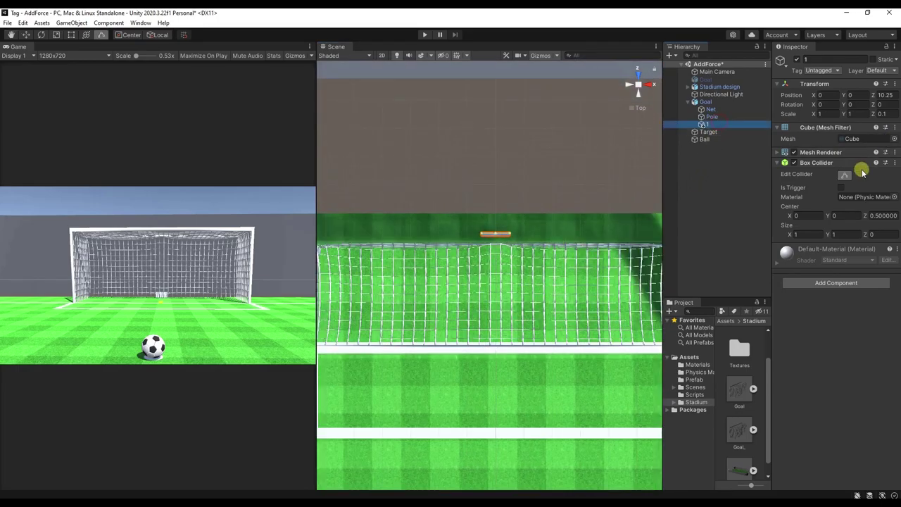
Step: Nudge cube 1 forward to Z 10.18 against the back of the net
{"action": "left_click", "coordinate": [844, 175]}
{"action": "left_click_drag", "start_coordinate": [496, 199], "coordinate": [498, 203]}
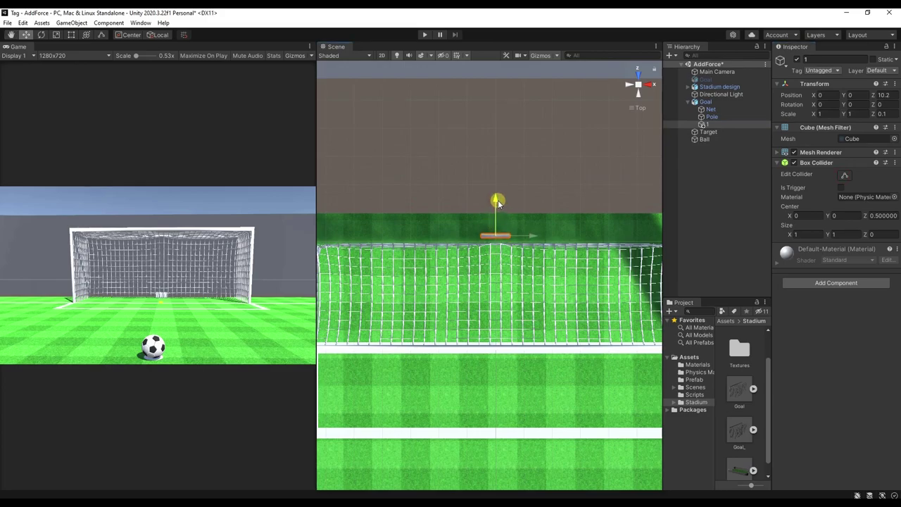
{"action": "mouse_move", "coordinate": [498, 202]}
{"action": "left_mouse_down"}
{"action": "mouse_move", "coordinate": [549, 213]}
{"action": "mouse_move", "coordinate": [534, 205]}
{"action": "left_mouse_up"}
Step: Stretch cube 1 across the goal with Scale X 13
{"action": "left_click", "coordinate": [59, 35]}
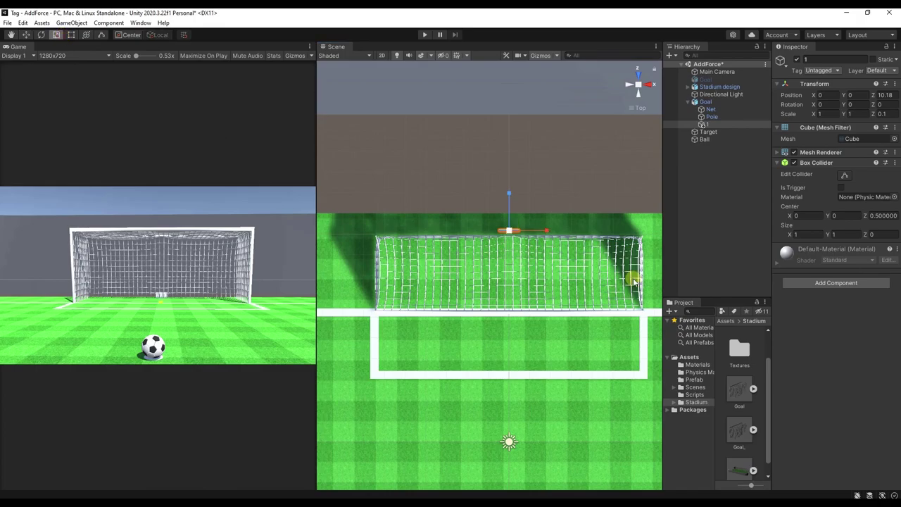
{"action": "left_click_drag", "start_coordinate": [577, 232], "coordinate": [673, 237]}
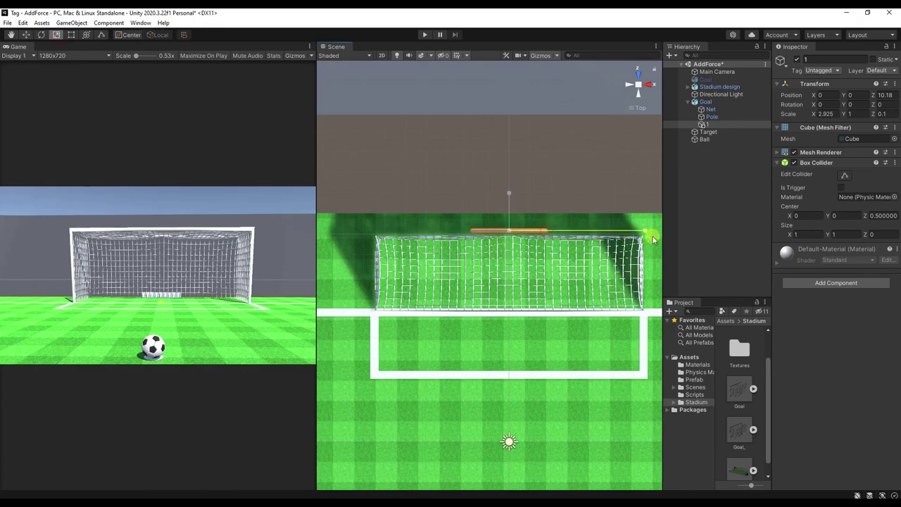
{"action": "left_click", "coordinate": [842, 115]}
{"action": "left_click", "coordinate": [823, 113]}
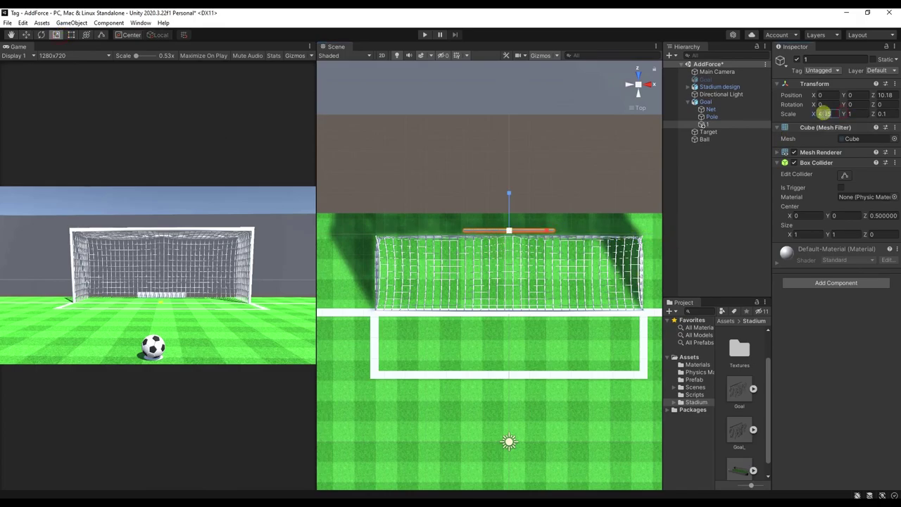
{"action": "type", "text": "13"}
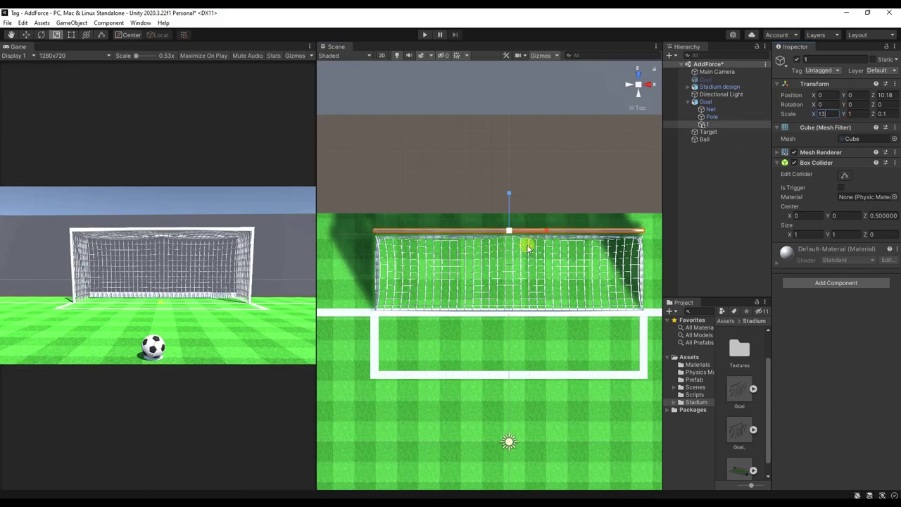
{"action": "left_click", "coordinate": [710, 117]}
Step: Duplicate cube 1 and name the copy 2
{"action": "left_click", "coordinate": [717, 126]}
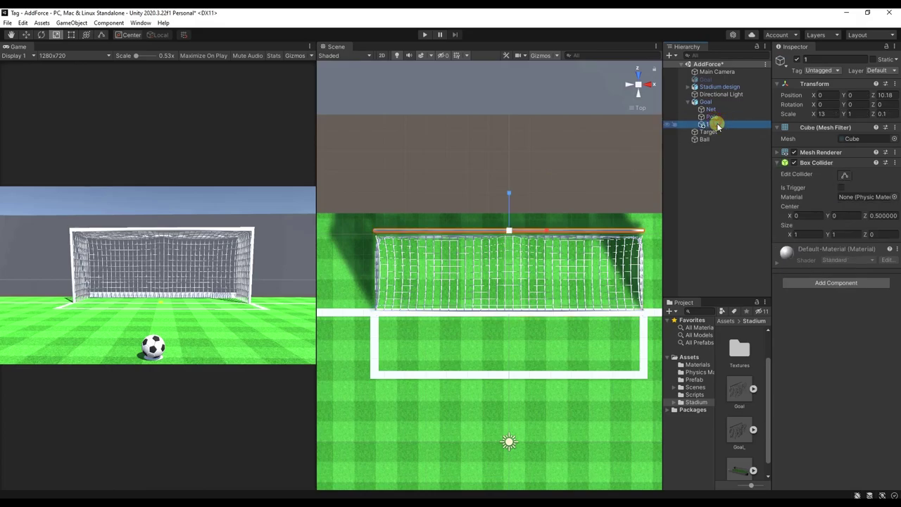
{"action": "key", "text": "ctrl+d"}
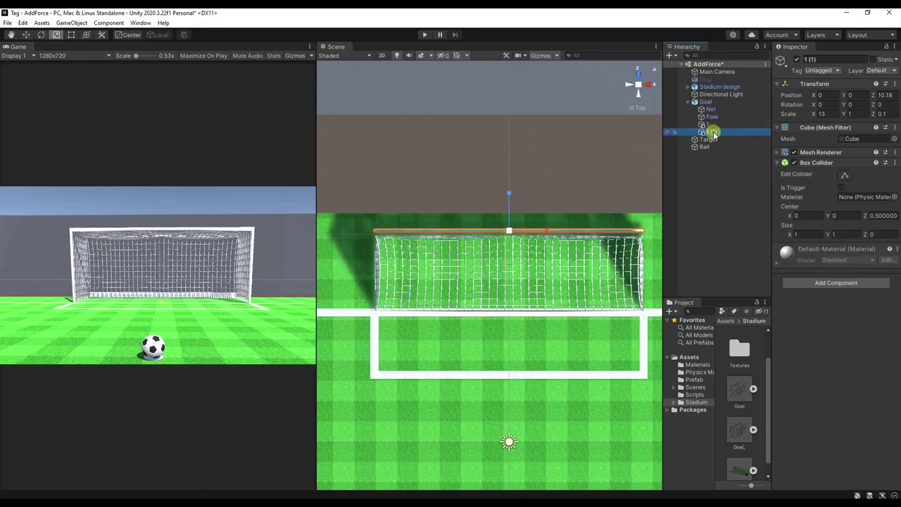
{"action": "left_click", "coordinate": [717, 136]}
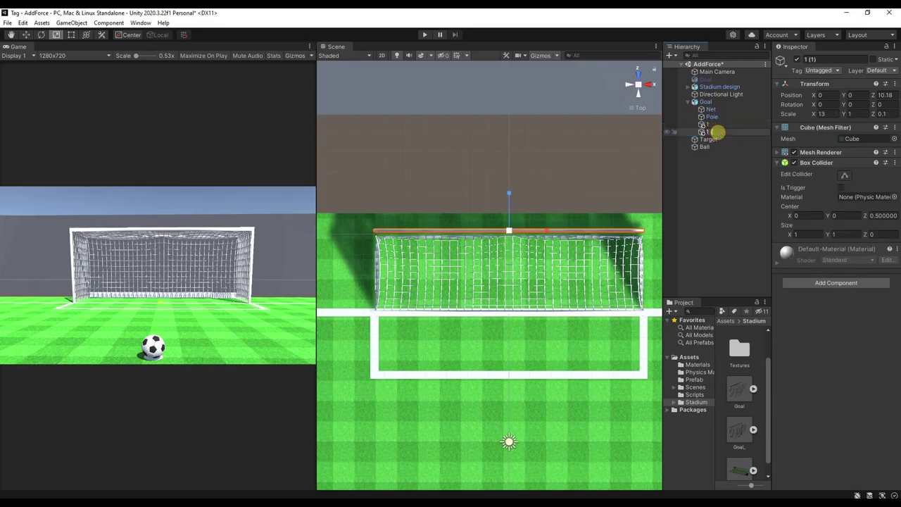
{"action": "type", "text": "2"}
{"action": "key", "text": "Return"}
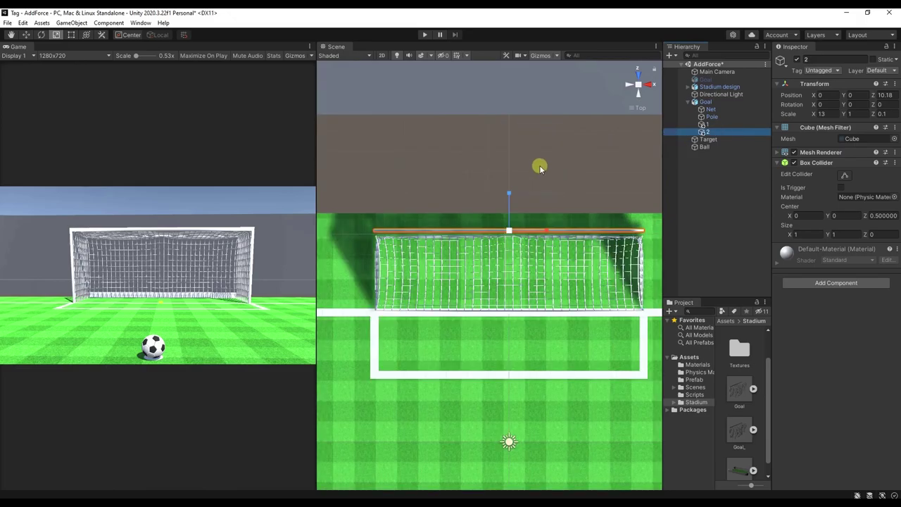
Step: Scale cube 2 to Z 3.5 and Y 0.1 and lay it over the net at Z 8.21
{"action": "left_click_drag", "start_coordinate": [509, 192], "coordinate": [511, 163]}
{"action": "left_click", "coordinate": [884, 114]}
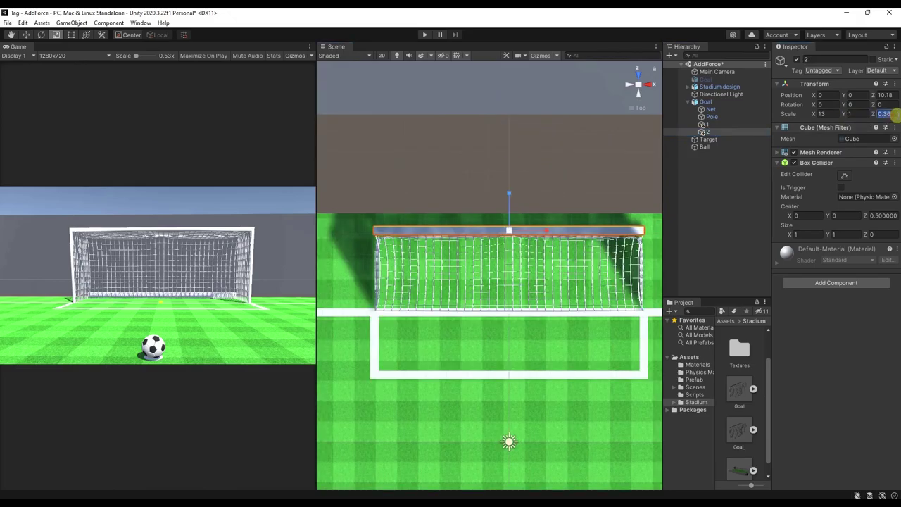
{"action": "type", "text": "3.5"}
{"action": "left_click", "coordinate": [853, 114]}
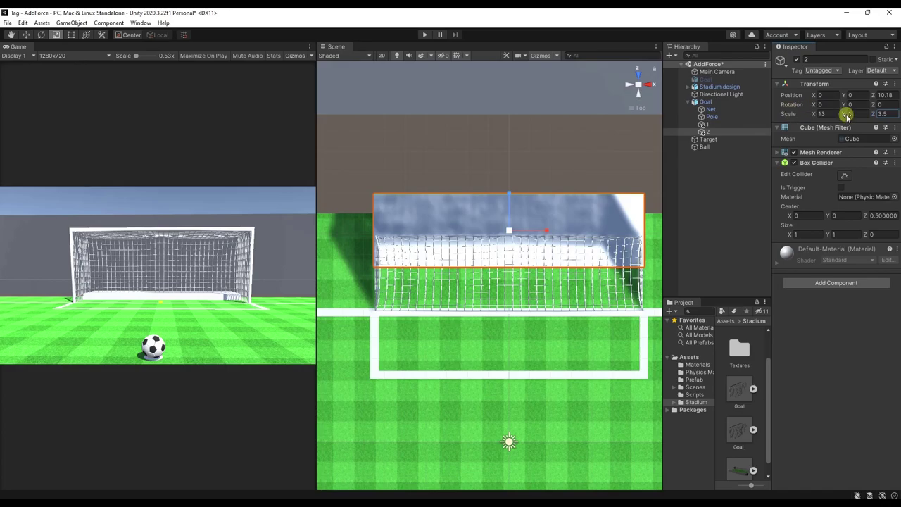
{"action": "type", "text": "0.1"}
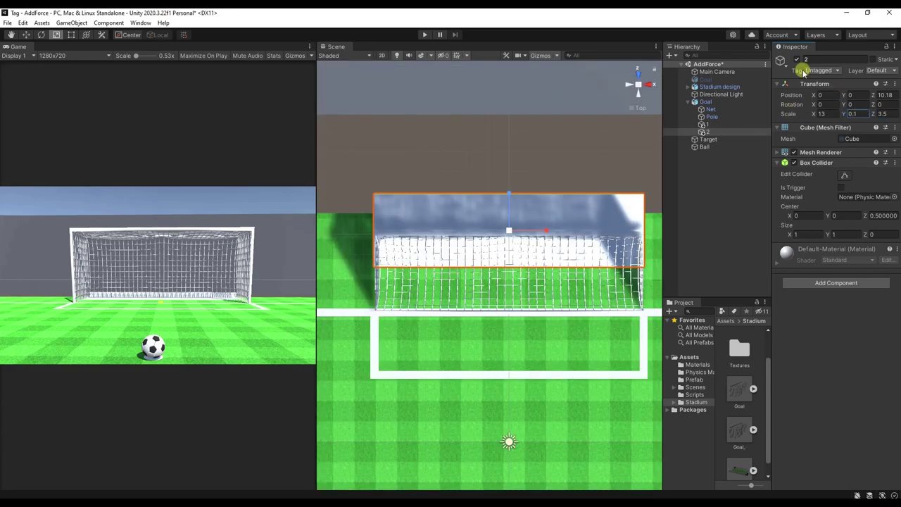
{"action": "left_click", "coordinate": [26, 34]}
{"action": "left_click_drag", "start_coordinate": [508, 195], "coordinate": [516, 237]}
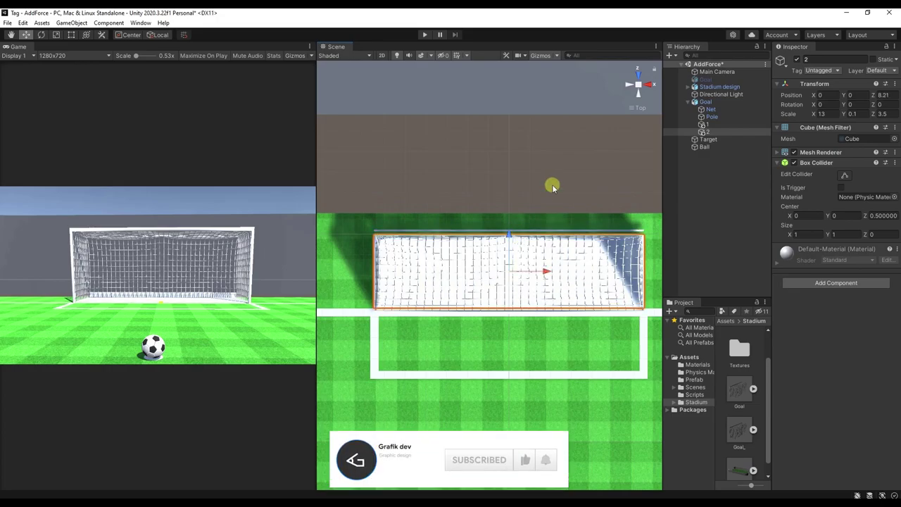
Step: Deactivate cube 2 so it disappears from the scene
{"action": "left_click", "coordinate": [780, 152]}
{"action": "left_click", "coordinate": [779, 163]}
{"action": "left_click", "coordinate": [797, 59]}
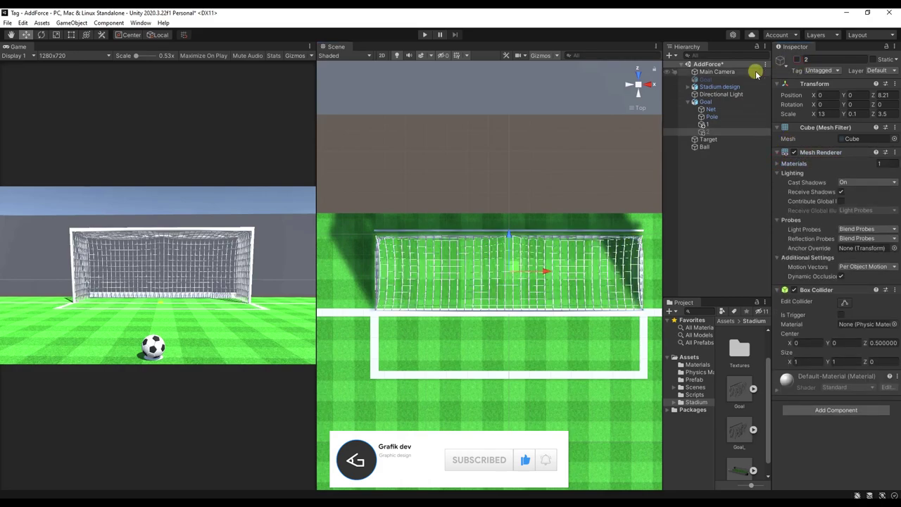
Step: Duplicate cube 1 and rename the copy 3
{"action": "left_click", "coordinate": [710, 125]}
{"action": "key", "text": "ctrl+d"}
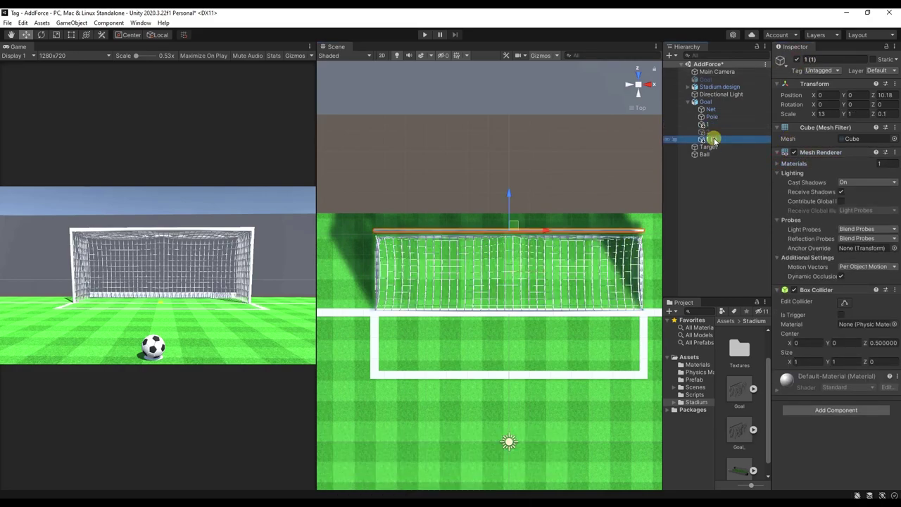
{"action": "key", "text": "F2"}
{"action": "type", "text": "3"}
{"action": "key", "text": "Return"}
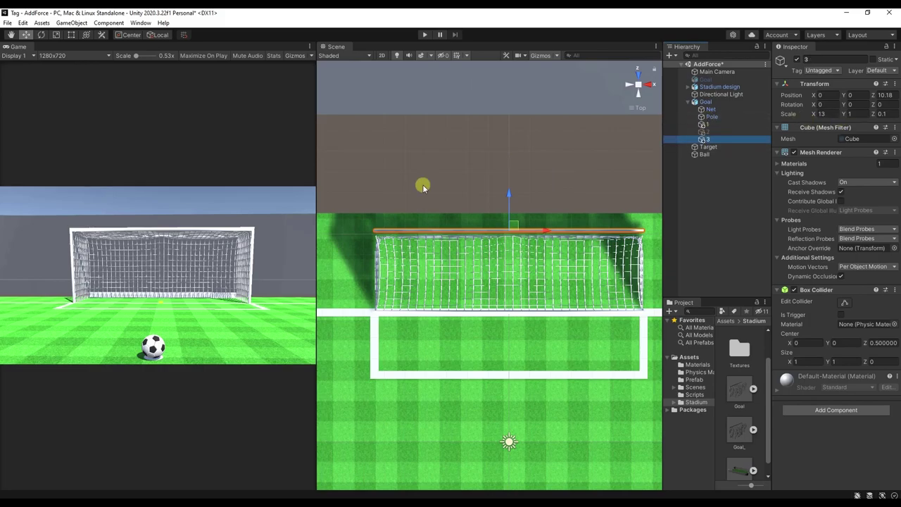
Step: Scale cube 3 to X 0.1 and Z 3.5 and move it to the left post, X -6.55
{"action": "scroll", "coordinate": [423, 184], "scroll_direction": "down", "scroll_amount": 1}
{"action": "type", "text": "0.1"}
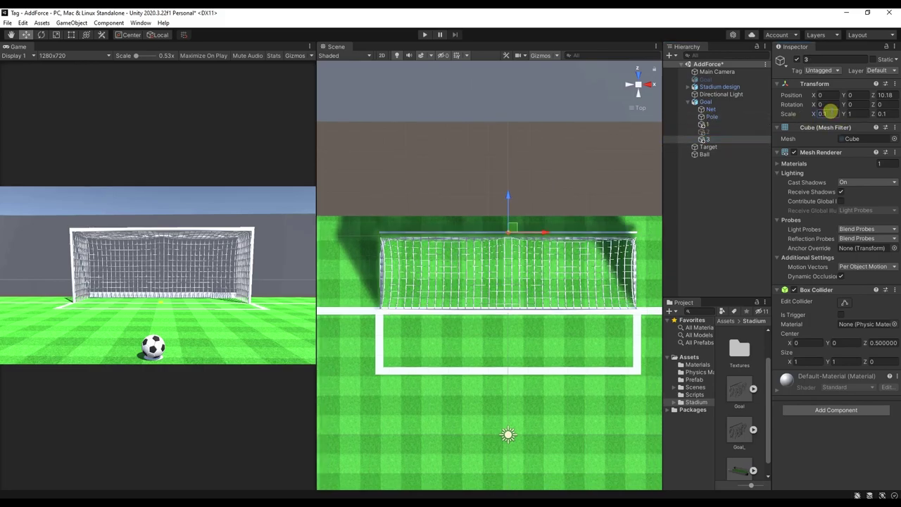
{"action": "left_click", "coordinate": [881, 113]}
{"action": "type", "text": "3.5"}
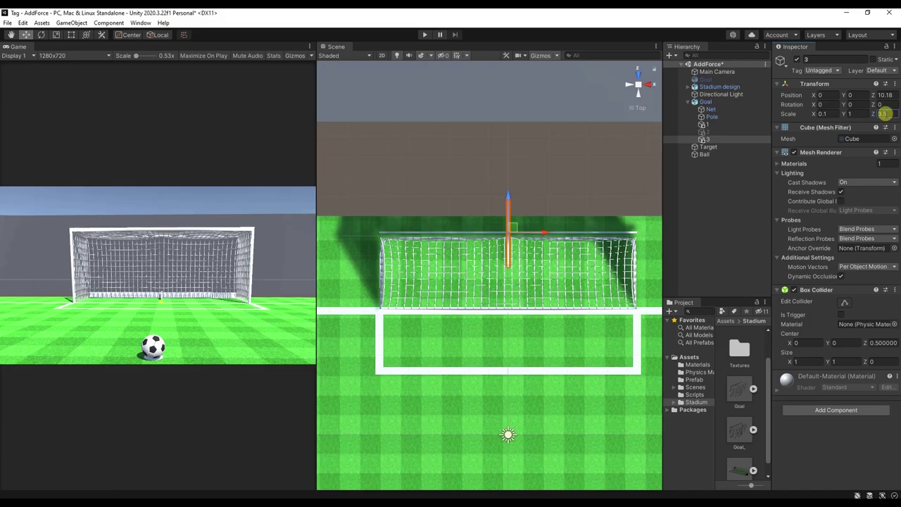
{"action": "left_click", "coordinate": [851, 114]}
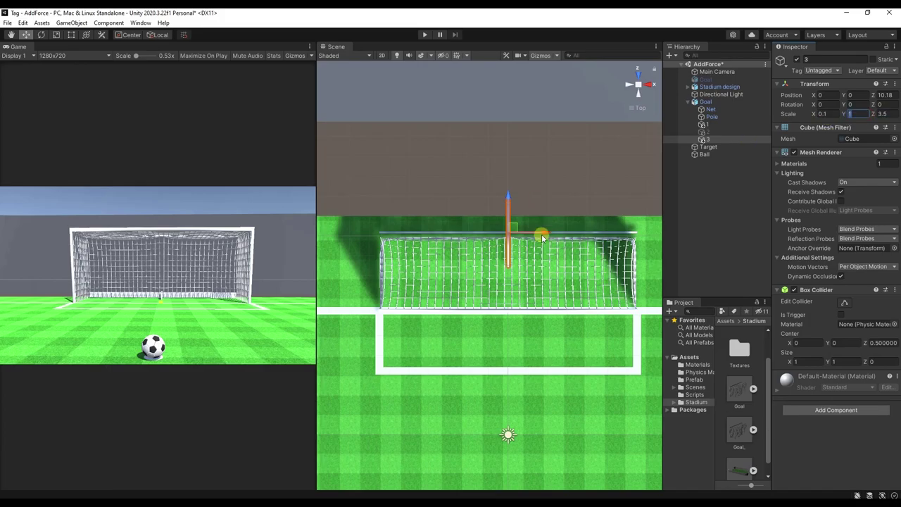
{"action": "left_click_drag", "start_coordinate": [541, 237], "coordinate": [416, 243]}
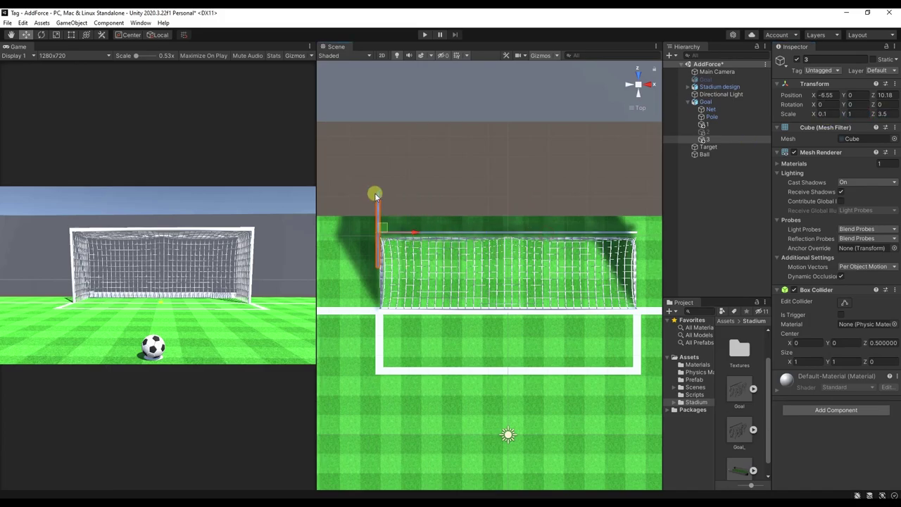
Step: Extend cube 3's box collider down along the left post
{"action": "left_click", "coordinate": [844, 301]}
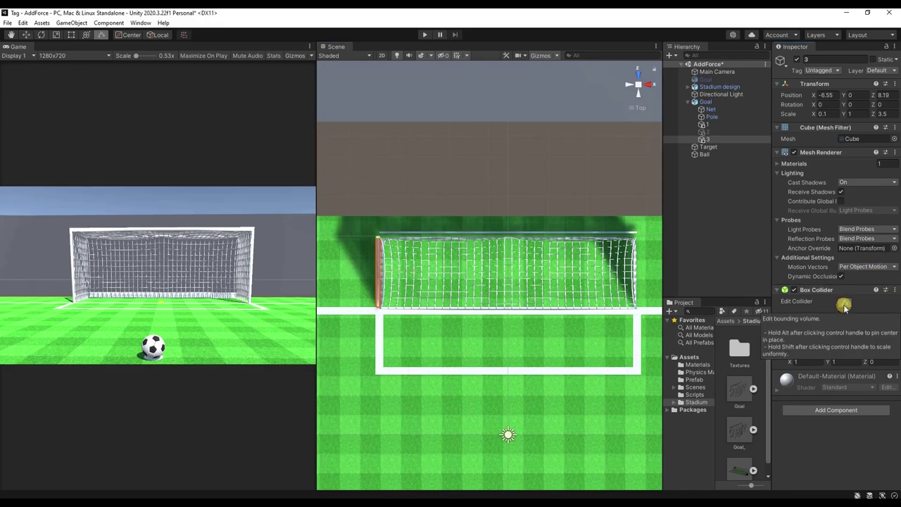
{"action": "key", "text": "f"}
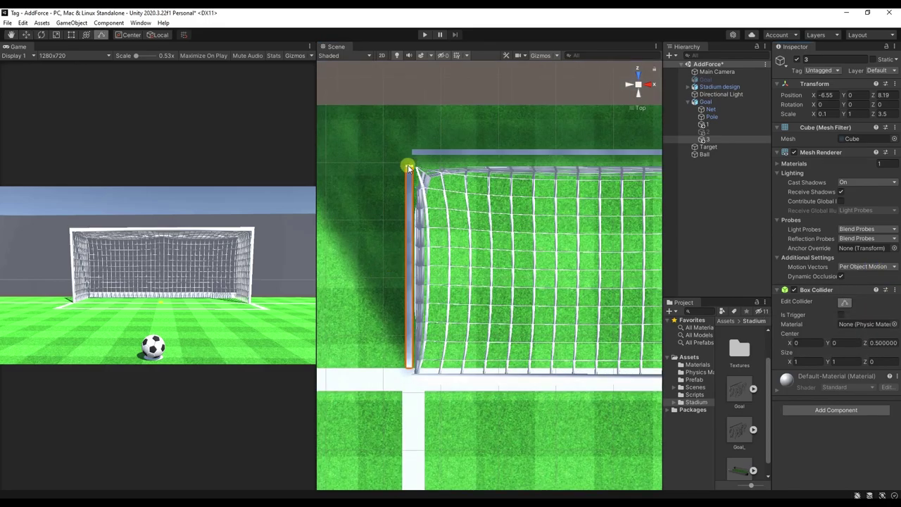
{"action": "left_click_drag", "start_coordinate": [409, 167], "coordinate": [429, 326], "text": "alt"}
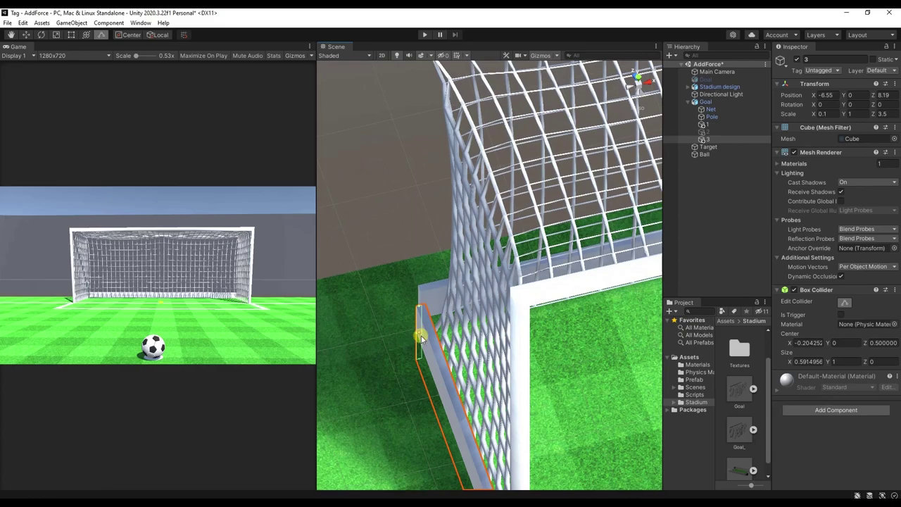
{"action": "left_click_drag", "start_coordinate": [420, 339], "coordinate": [459, 443]}
{"action": "scroll", "coordinate": [488, 399], "scroll_direction": "down", "scroll_amount": 3}
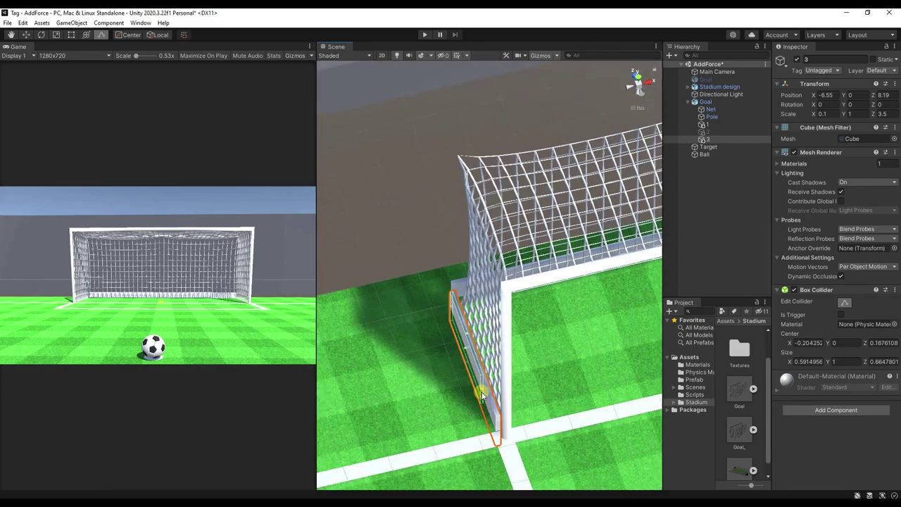
{"action": "left_click_drag", "start_coordinate": [481, 393], "coordinate": [498, 438]}
{"action": "left_click_drag", "start_coordinate": [486, 376], "coordinate": [495, 406], "text": "alt"}
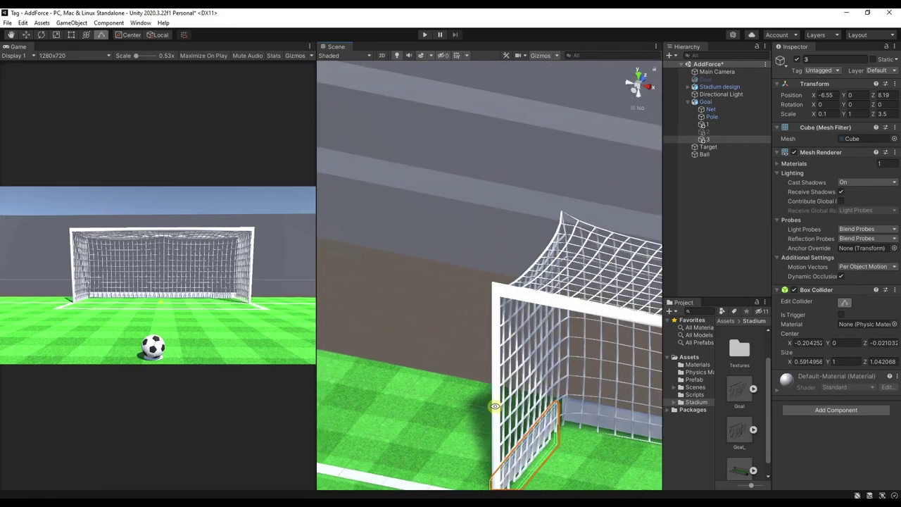
{"action": "scroll", "coordinate": [432, 247], "scroll_direction": "down", "scroll_amount": 10}
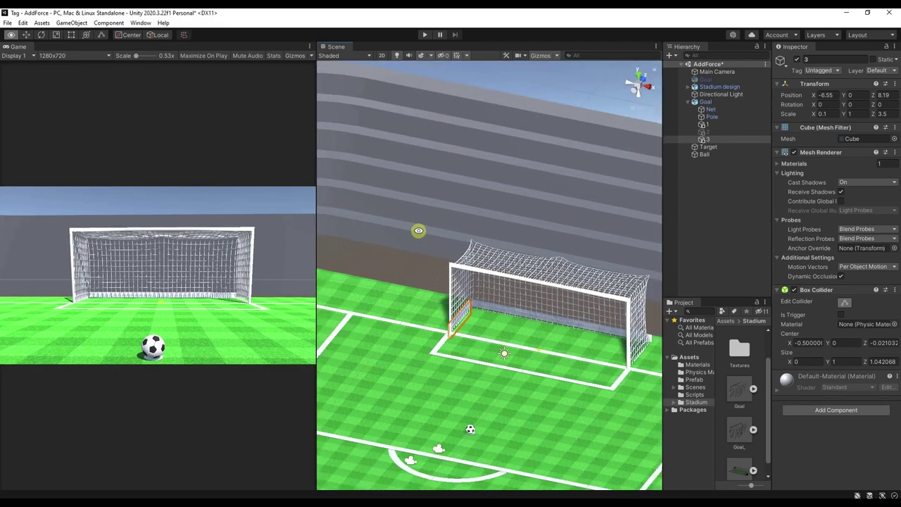
Step: Duplicate cube 3 as board 4 and set its Position X to 6.55
{"action": "left_click", "coordinate": [728, 140]}
{"action": "key", "text": "ctrl+d"}
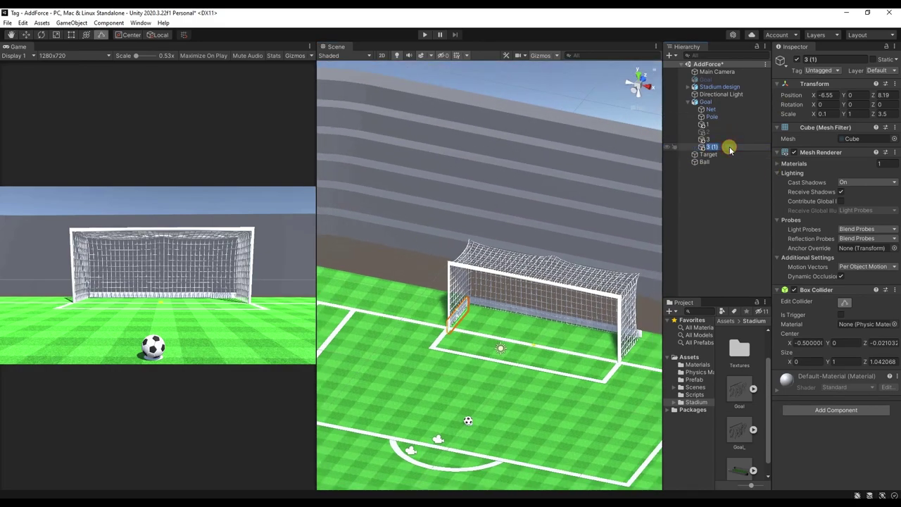
{"action": "left_click", "coordinate": [833, 94]}
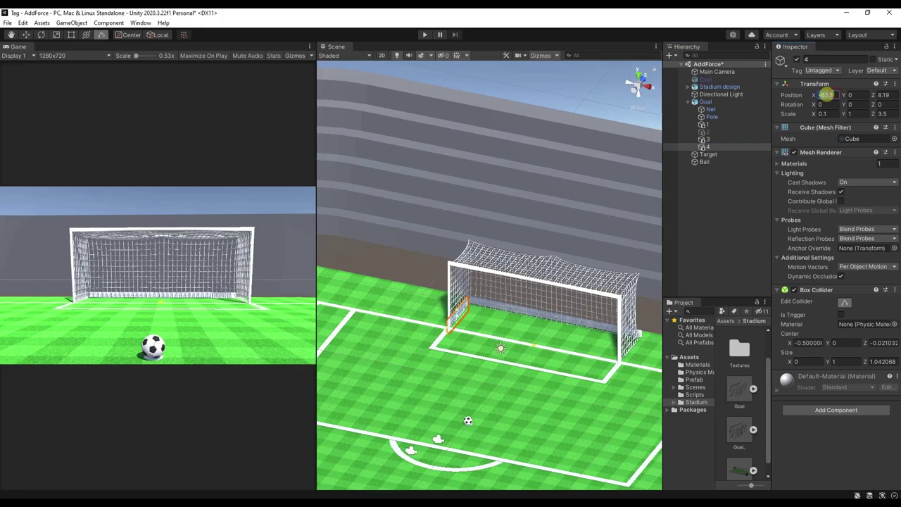
{"action": "type", "text": "6.55"}
{"action": "key", "text": "Return"}
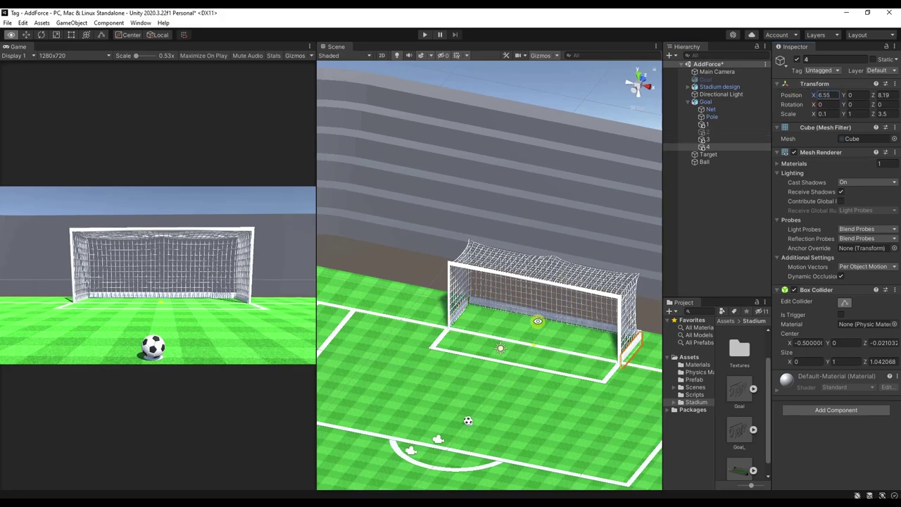
Step: Narrow board 4's box collider to 0.26 wide along the net's right side
{"action": "key", "text": "f"}
{"action": "mouse_move", "coordinate": [649, 352]}
{"action": "left_mouse_down", "text": "alt"}
{"action": "mouse_move", "coordinate": [616, 345]}
{"action": "mouse_move", "coordinate": [582, 374]}
{"action": "left_mouse_up", "text": "alt"}
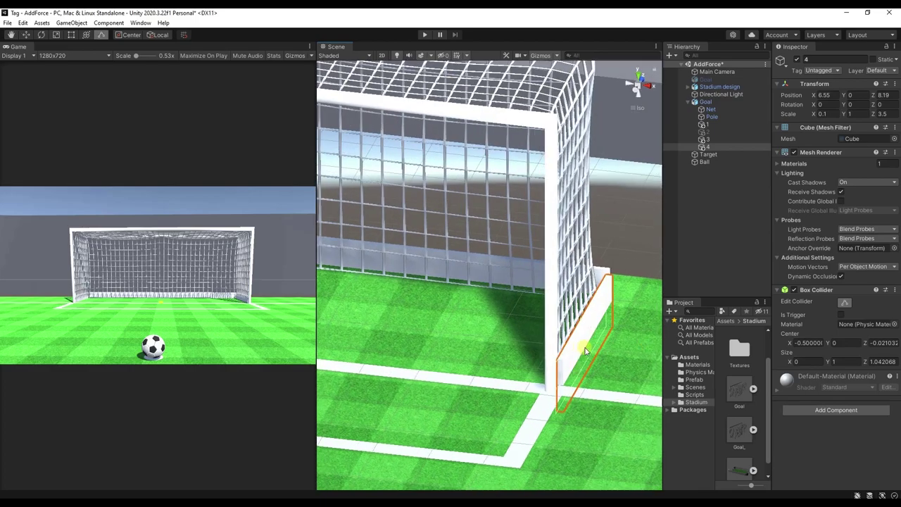
{"action": "mouse_move", "coordinate": [583, 348]}
{"action": "left_mouse_down"}
{"action": "mouse_move", "coordinate": [564, 346]}
{"action": "mouse_move", "coordinate": [595, 349]}
{"action": "left_mouse_up"}
{"action": "mouse_move", "coordinate": [540, 320]}
{"action": "left_mouse_down", "text": "alt"}
{"action": "mouse_move", "coordinate": [583, 312]}
{"action": "mouse_move", "coordinate": [543, 316]}
{"action": "mouse_move", "coordinate": [571, 335]}
{"action": "mouse_move", "coordinate": [534, 211]}
{"action": "left_mouse_up", "text": "alt"}
{"action": "scroll", "coordinate": [534, 211], "scroll_direction": "down", "scroll_amount": 5}
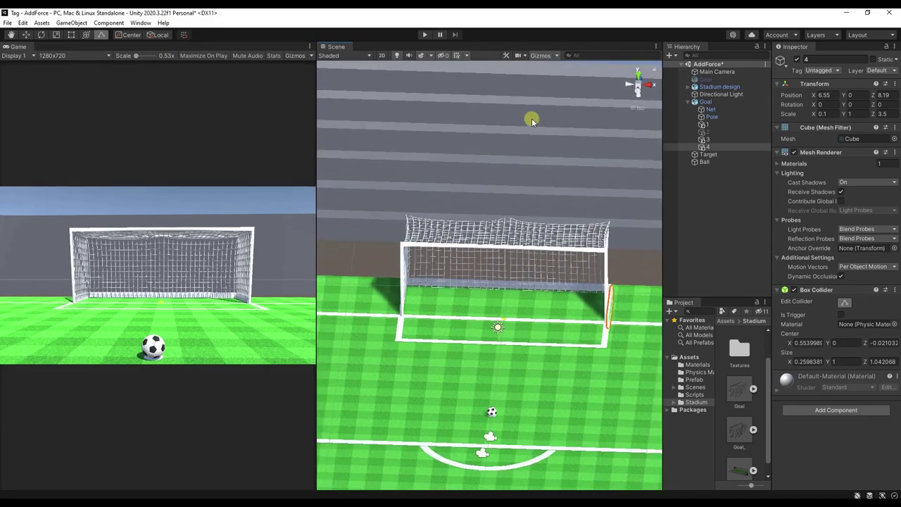
{"action": "left_click", "coordinate": [633, 84]}
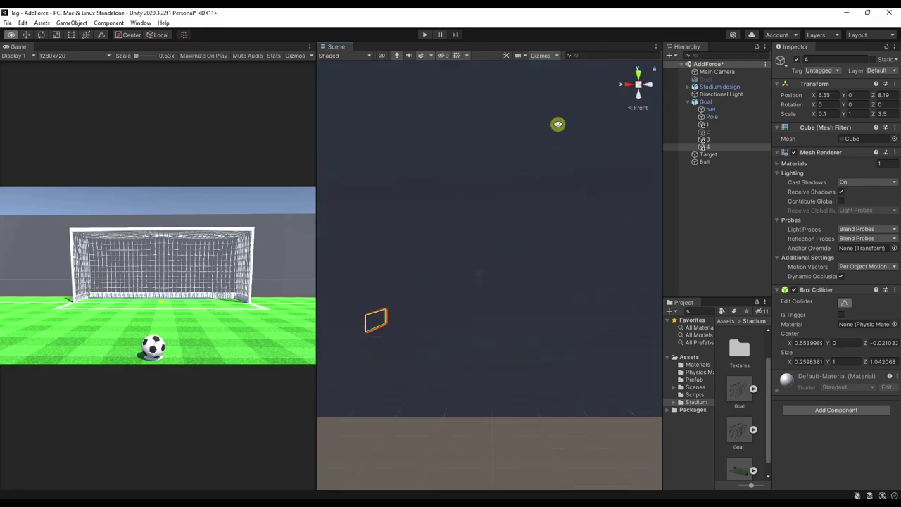
{"action": "mouse_move", "coordinate": [559, 125]}
{"action": "left_mouse_down", "text": "alt"}
{"action": "mouse_move", "coordinate": [542, 216]}
{"action": "mouse_move", "coordinate": [552, 141]}
{"action": "left_mouse_up", "text": "alt"}
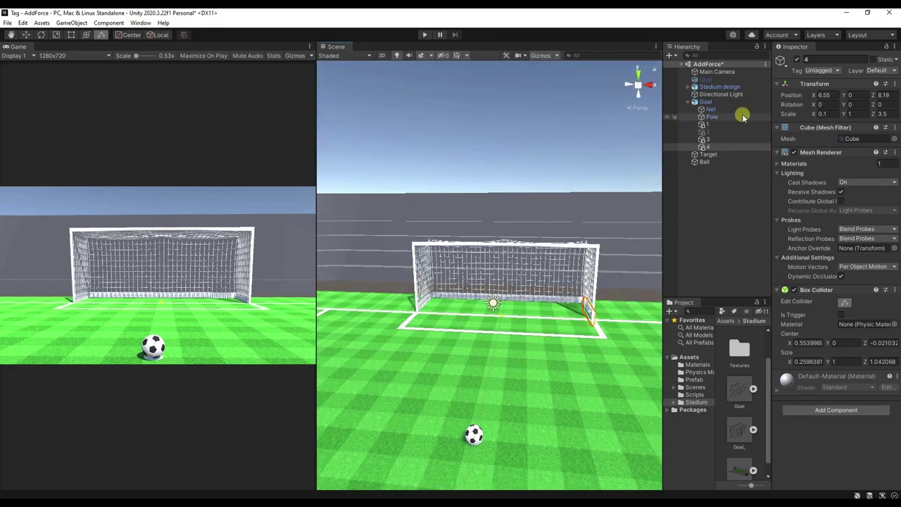
Step: Give boards 1, 3 and 4 together Scale Y 5.6 and Position Y 2.55
{"action": "left_click", "coordinate": [704, 140], "text": "ctrl"}
{"action": "left_click", "coordinate": [704, 123], "text": "ctrl"}
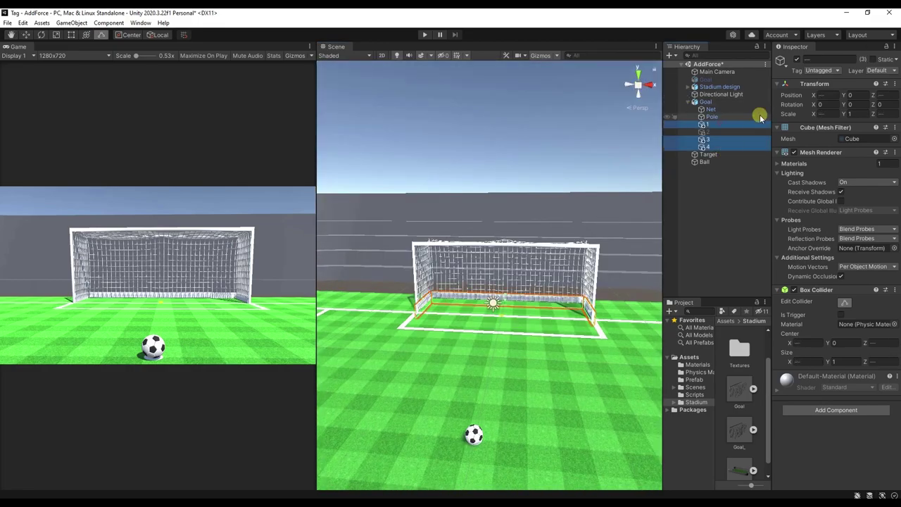
{"action": "mouse_move", "coordinate": [843, 96]}
{"action": "left_mouse_down"}
{"action": "mouse_move", "coordinate": [846, 103]}
{"action": "mouse_move", "coordinate": [823, 97]}
{"action": "left_mouse_up"}
{"action": "type", "text": "5"}
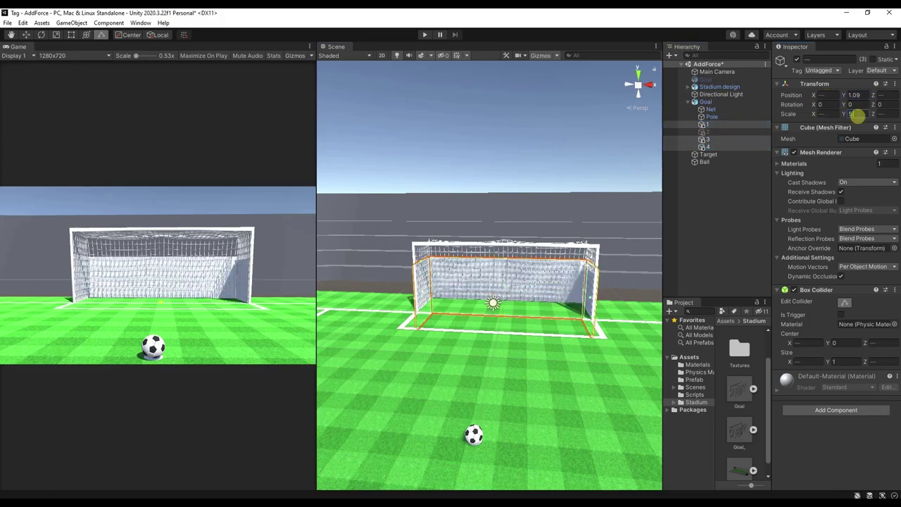
{"action": "type", "text": ".8"}
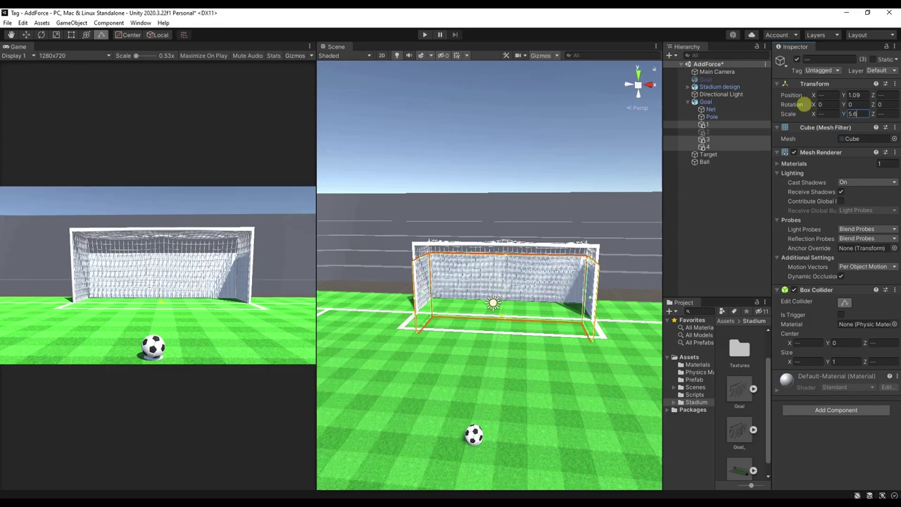
{"action": "left_click_drag", "start_coordinate": [845, 95], "coordinate": [868, 104]}
{"action": "type", "text": "2.55"}
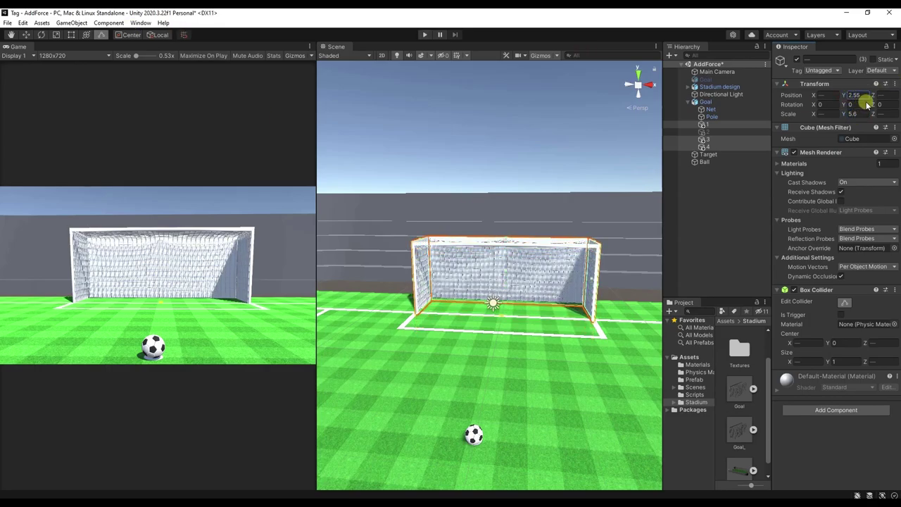
{"action": "left_click_drag", "start_coordinate": [586, 191], "coordinate": [573, 175], "text": "alt"}
{"action": "left_click", "coordinate": [724, 131]}
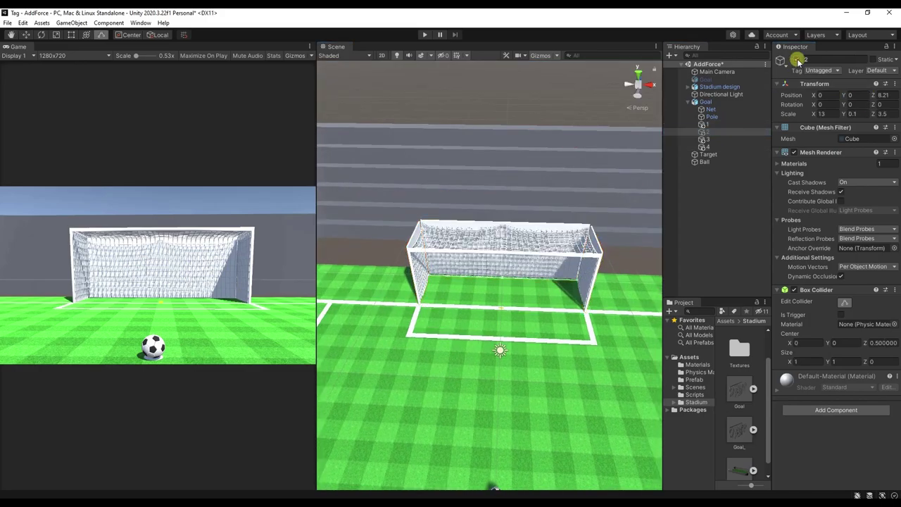
Step: Raise board 2 to Position Y 5.3 across the top of the goal
{"action": "left_click_drag", "start_coordinate": [844, 95], "coordinate": [852, 94]}
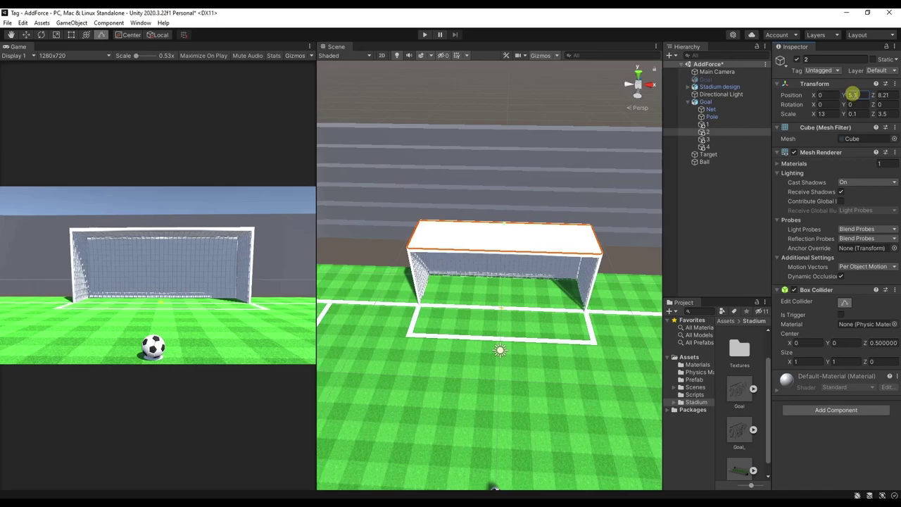
{"action": "left_click", "coordinate": [847, 301]}
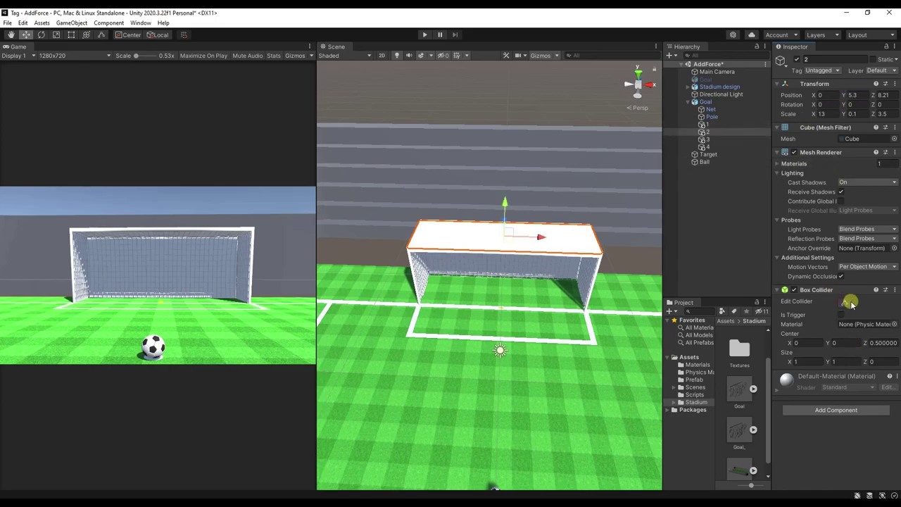
{"action": "mouse_move", "coordinate": [585, 201]}
{"action": "left_mouse_down", "text": "alt"}
{"action": "mouse_move", "coordinate": [792, 153]}
{"action": "mouse_move", "coordinate": [601, 274]}
{"action": "mouse_move", "coordinate": [680, 187]}
{"action": "mouse_move", "coordinate": [802, 264]}
{"action": "left_mouse_up", "text": "alt"}
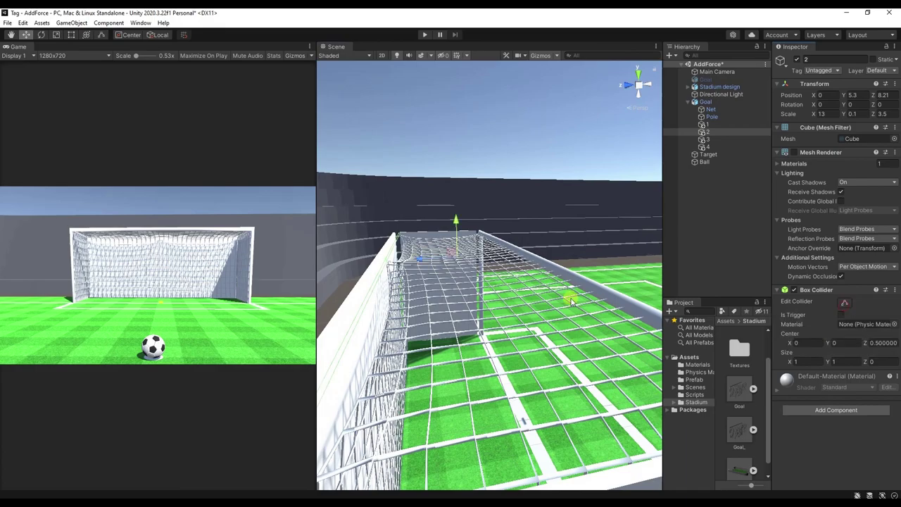
{"action": "mouse_move", "coordinate": [378, 290]}
{"action": "left_mouse_down", "text": "alt"}
{"action": "mouse_move", "coordinate": [517, 250]}
{"action": "mouse_move", "coordinate": [464, 283]}
{"action": "left_mouse_up", "text": "alt"}
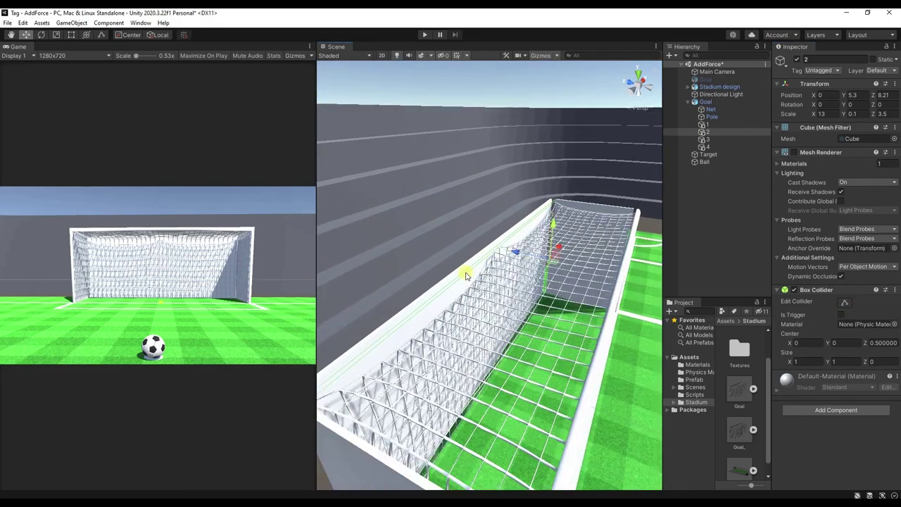
{"action": "left_click", "coordinate": [737, 132]}
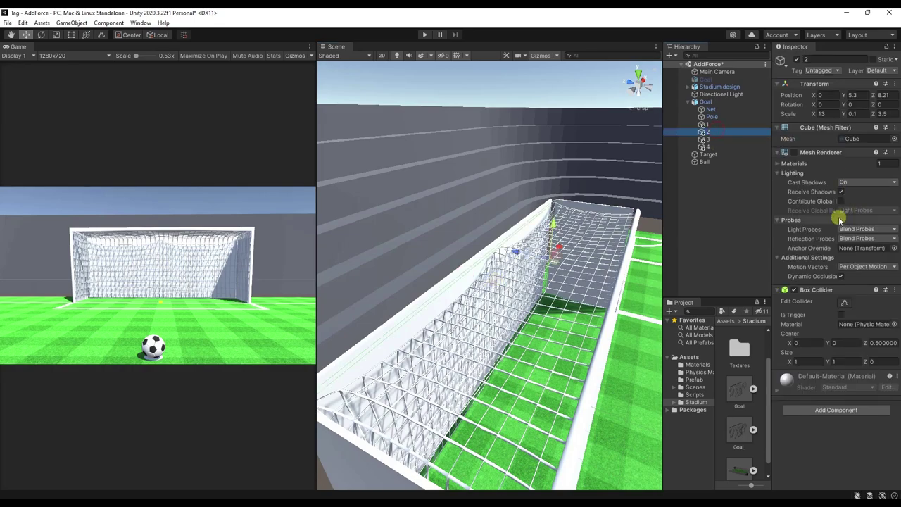
Step: Flatten board 2's box collider to Y size 0 over the net
{"action": "left_click", "coordinate": [845, 302]}
{"action": "mouse_move", "coordinate": [508, 251]}
{"action": "left_mouse_down"}
{"action": "mouse_move", "coordinate": [549, 247]}
{"action": "mouse_move", "coordinate": [516, 293]}
{"action": "mouse_move", "coordinate": [519, 267]}
{"action": "mouse_move", "coordinate": [511, 299]}
{"action": "left_mouse_up"}
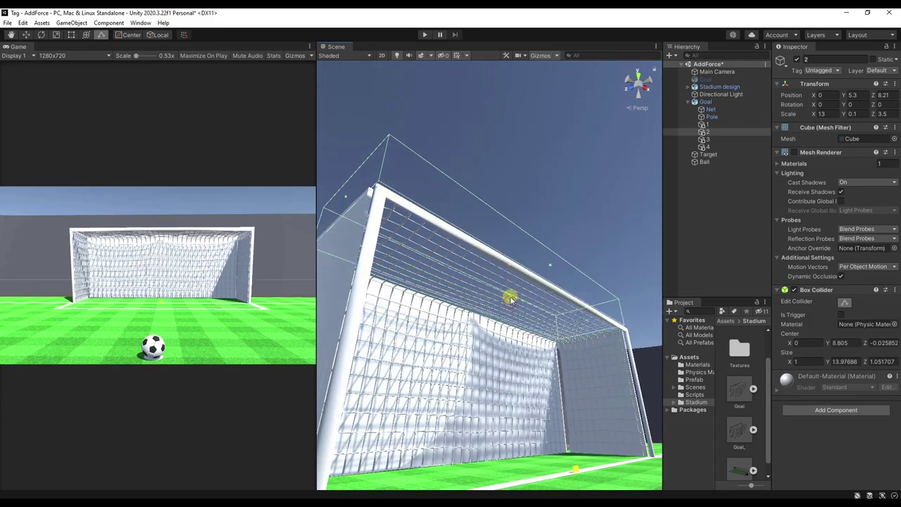
{"action": "mouse_move", "coordinate": [548, 261]}
{"action": "left_mouse_down", "text": "alt"}
{"action": "mouse_move", "coordinate": [513, 255]}
{"action": "mouse_move", "coordinate": [509, 272]}
{"action": "mouse_move", "coordinate": [574, 198]}
{"action": "mouse_move", "coordinate": [547, 207]}
{"action": "left_mouse_up", "text": "alt"}
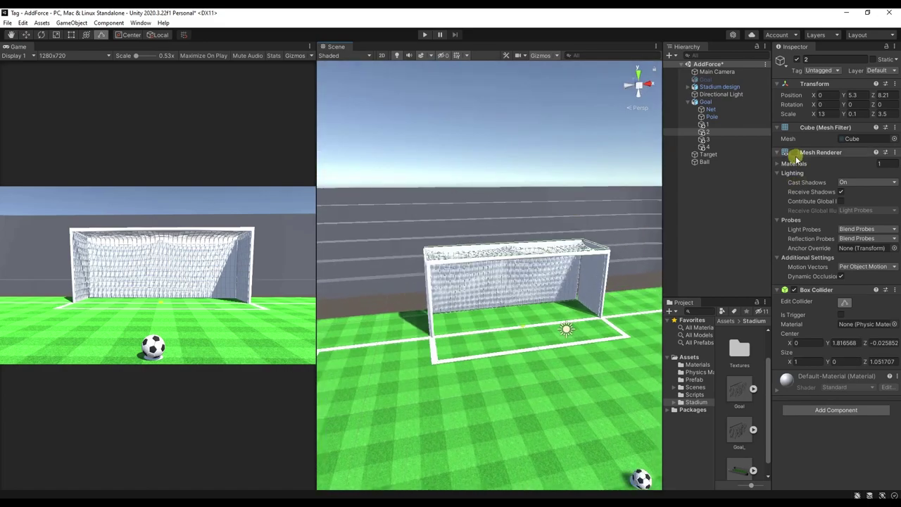
Step: Turn off the Mesh Renderer on all four collider boards 1–4
{"action": "left_click", "coordinate": [794, 152]}
{"action": "left_click", "coordinate": [721, 125]}
{"action": "left_click", "coordinate": [725, 146], "text": "shift"}
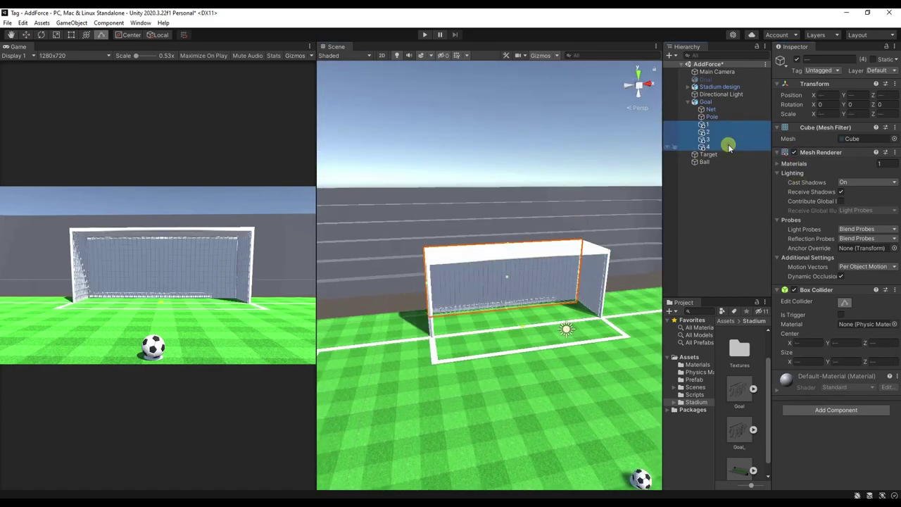
{"action": "left_click", "coordinate": [794, 152]}
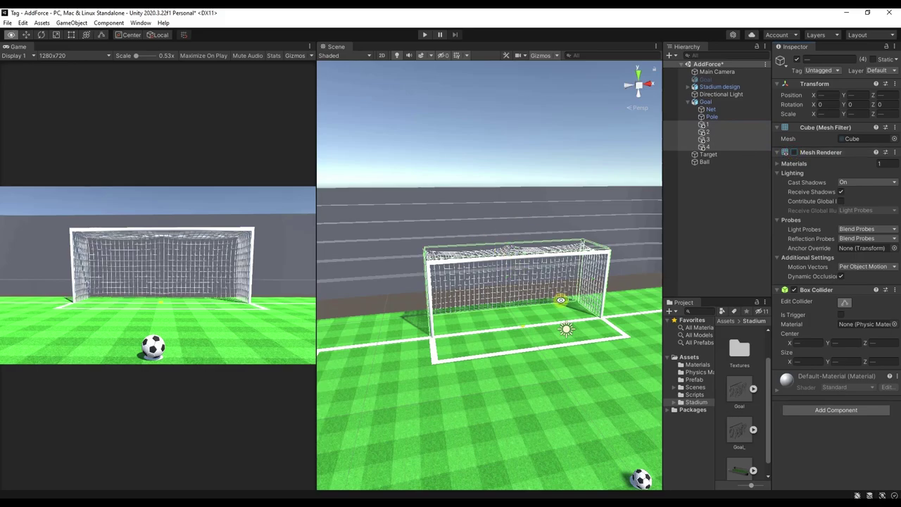
{"action": "mouse_move", "coordinate": [561, 300]}
{"action": "left_mouse_down", "text": "alt"}
{"action": "mouse_move", "coordinate": [442, 253]}
{"action": "mouse_move", "coordinate": [442, 279]}
{"action": "left_mouse_up", "text": "alt"}
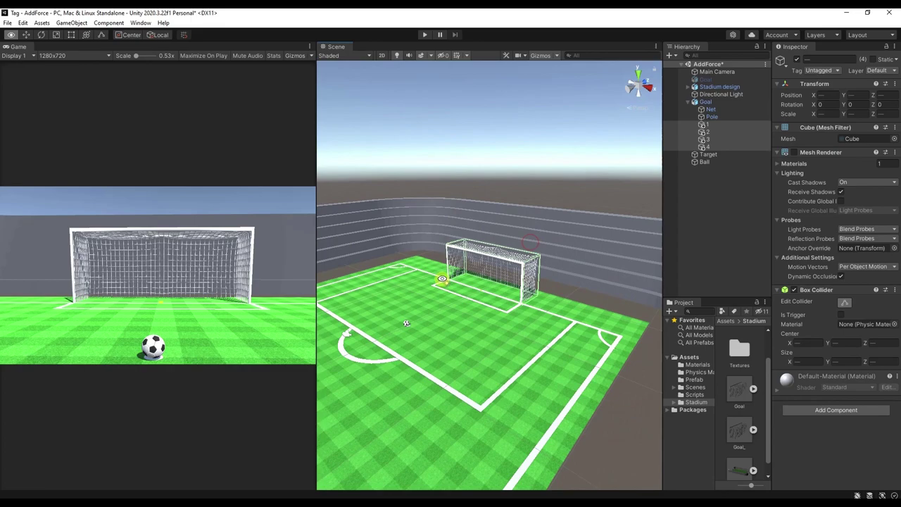
Step: Enter Play mode and kick the ball into the goal net
{"action": "left_click", "coordinate": [500, 144]}
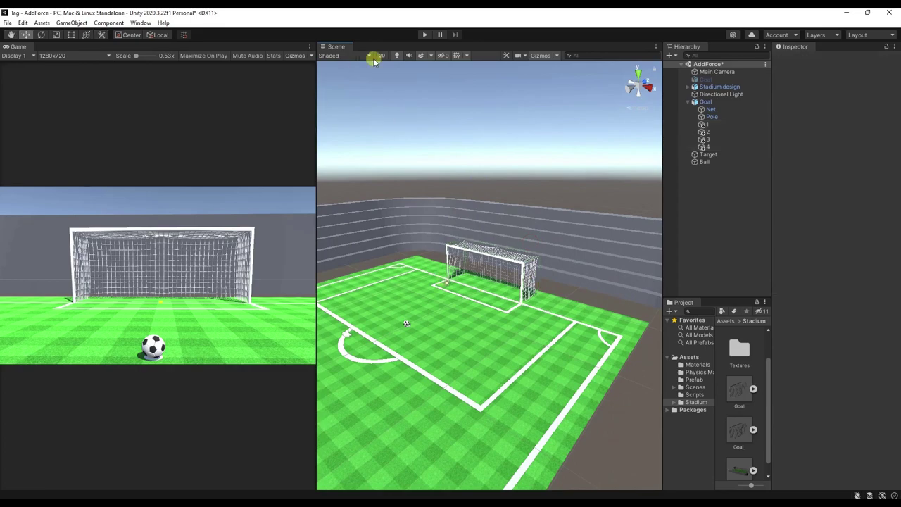
{"action": "left_click", "coordinate": [423, 34]}
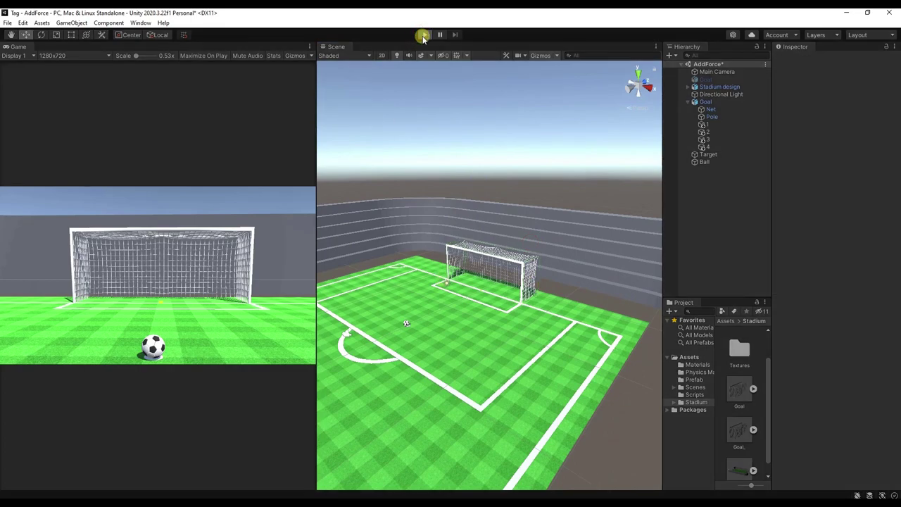
{"action": "left_click", "coordinate": [259, 230]}
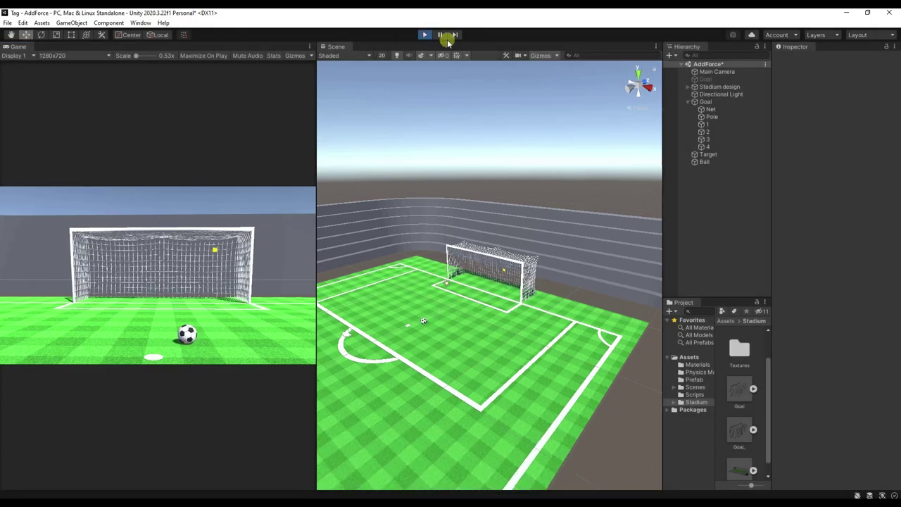
Step: Stop Play, move board 1 back behind the net to Z 10.47, and start a new Play test
{"action": "key", "text": "ctrl+p"}
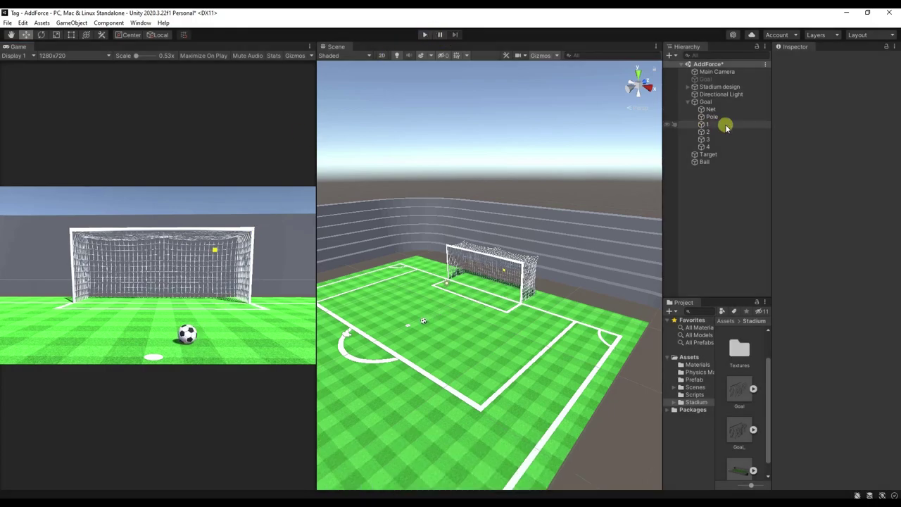
{"action": "left_click", "coordinate": [714, 124]}
{"action": "key", "text": "f"}
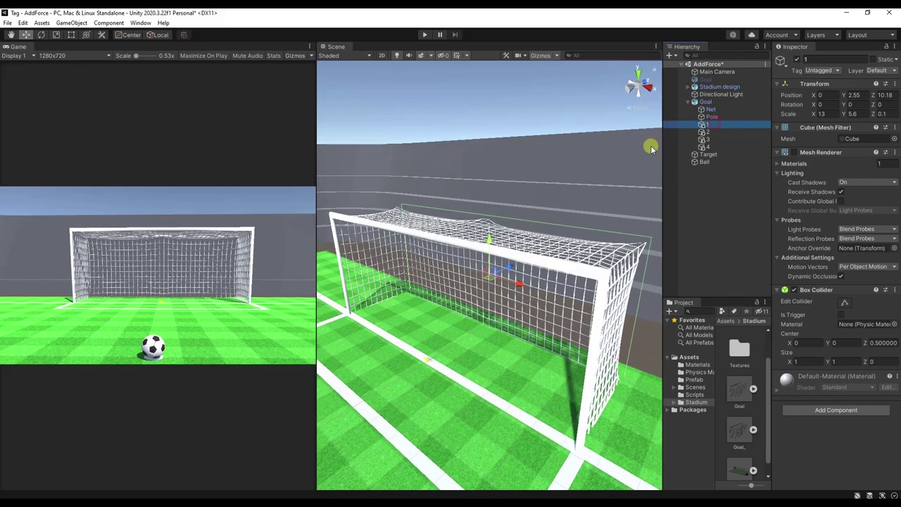
{"action": "left_click_drag", "start_coordinate": [624, 143], "coordinate": [484, 169], "text": "alt"}
{"action": "left_click_drag", "start_coordinate": [539, 268], "coordinate": [548, 272]}
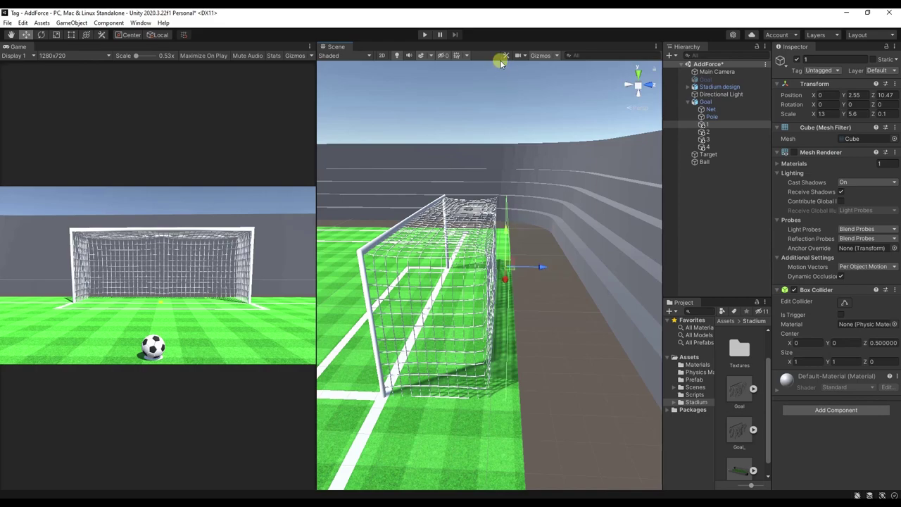
{"action": "left_click", "coordinate": [423, 35]}
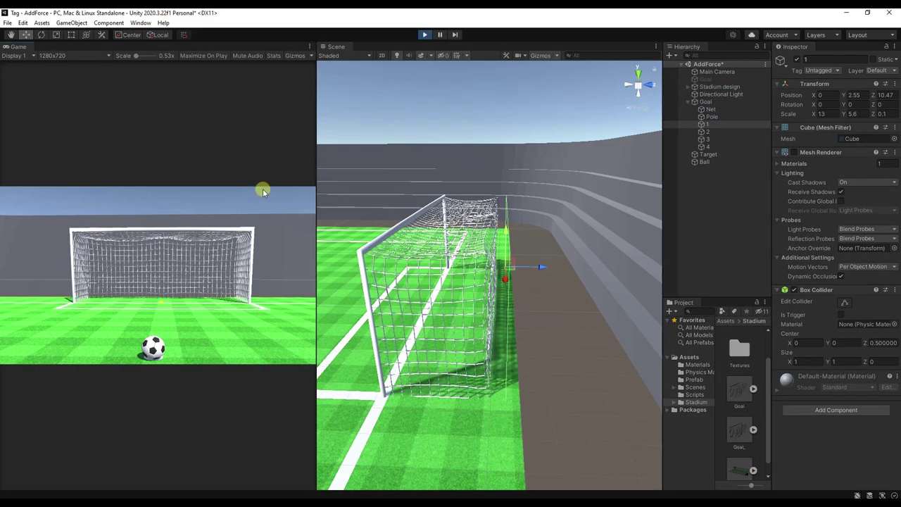
Step: Kick the ball into the goal, watch the net bend and rebound it, then stop Play mode
{"action": "left_click", "coordinate": [166, 276]}
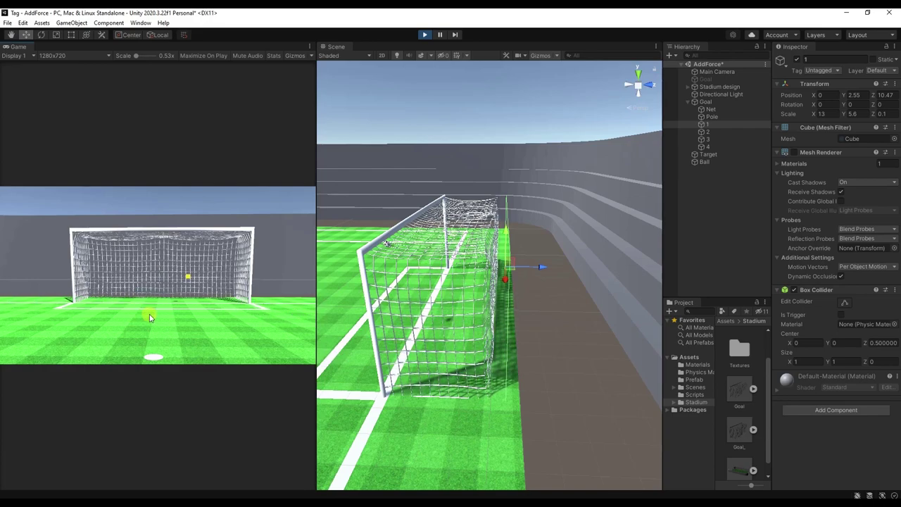
{"action": "left_click", "coordinate": [511, 78]}
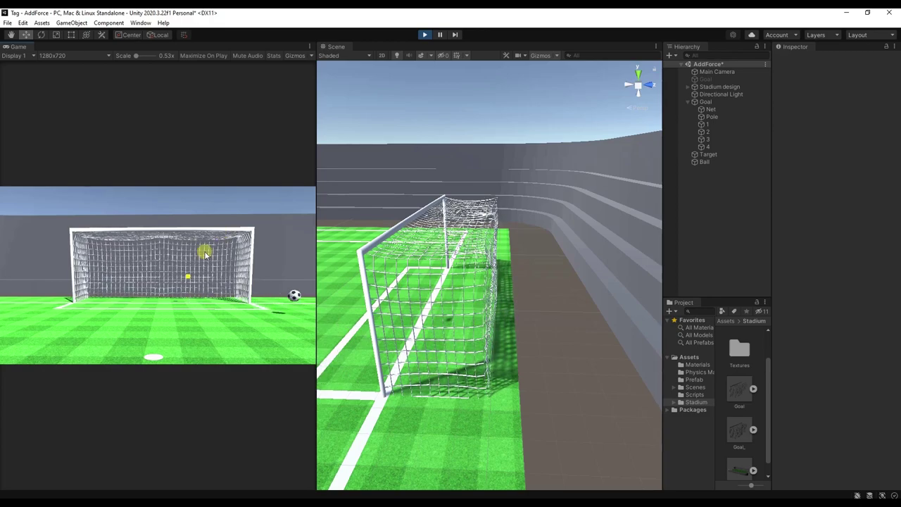
{"action": "left_click", "coordinate": [425, 35]}
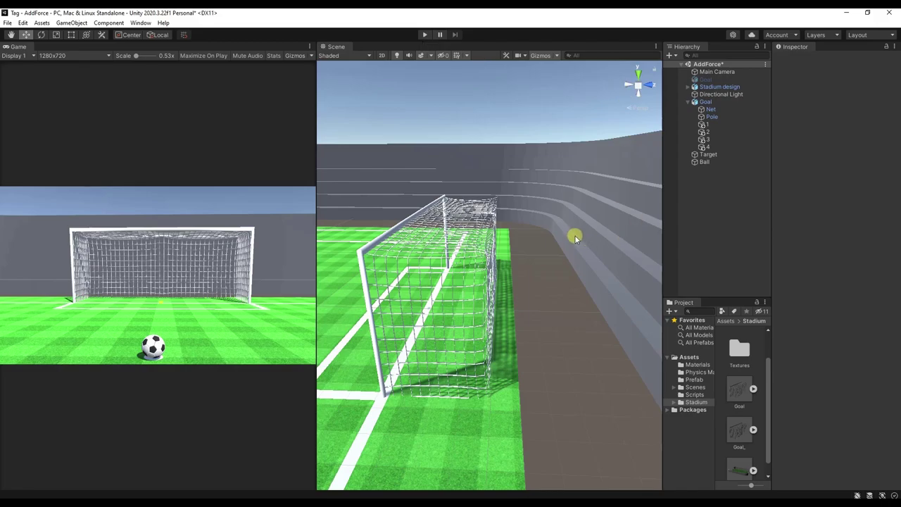
Step: Swing the Scene view to face the goal front-on, deselect the boards, and start Play mode again
{"action": "mouse_move", "coordinate": [394, 267]}
{"action": "left_mouse_down", "text": "alt"}
{"action": "mouse_move", "coordinate": [412, 218]}
{"action": "mouse_move", "coordinate": [446, 222]}
{"action": "mouse_move", "coordinate": [571, 171]}
{"action": "mouse_move", "coordinate": [573, 197]}
{"action": "mouse_move", "coordinate": [547, 197]}
{"action": "mouse_move", "coordinate": [530, 183]}
{"action": "mouse_move", "coordinate": [503, 205]}
{"action": "mouse_move", "coordinate": [436, 203]}
{"action": "left_mouse_up", "text": "alt"}
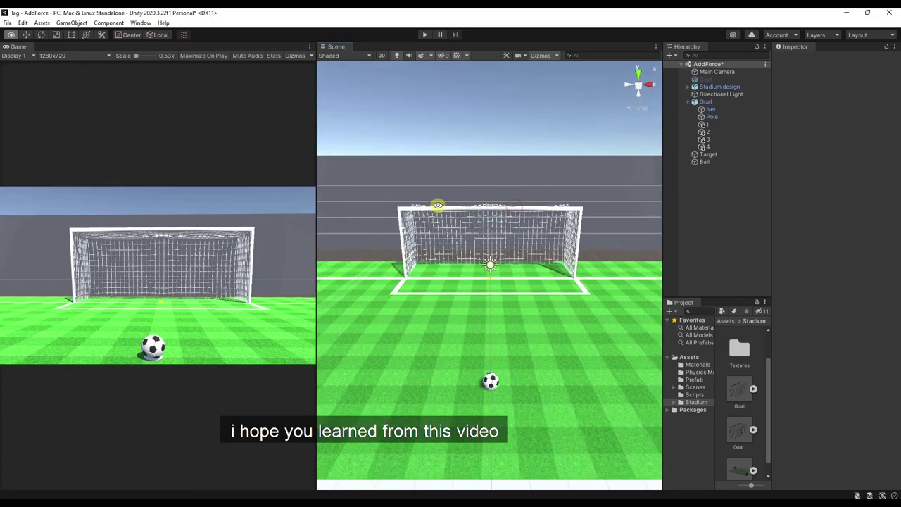
{"action": "left_click", "coordinate": [732, 127]}
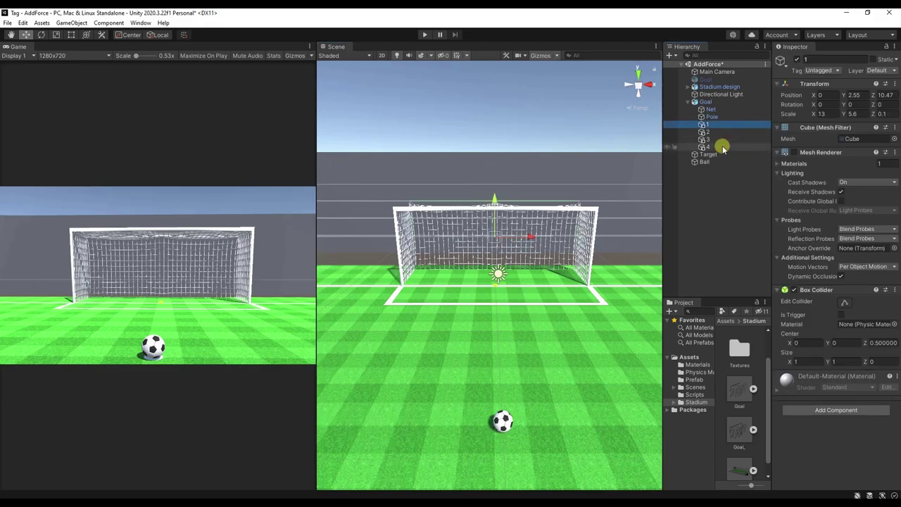
{"action": "left_click", "coordinate": [722, 146], "text": "shift"}
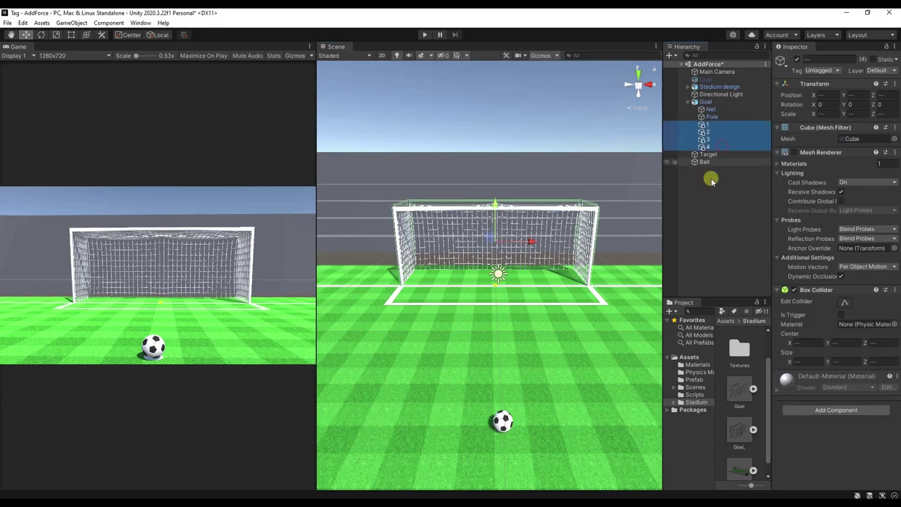
{"action": "left_click", "coordinate": [708, 205]}
{"action": "mouse_move", "coordinate": [539, 245]}
{"action": "left_mouse_down", "text": "alt"}
{"action": "mouse_move", "coordinate": [541, 227]}
{"action": "mouse_move", "coordinate": [356, 25]}
{"action": "left_mouse_up", "text": "alt"}
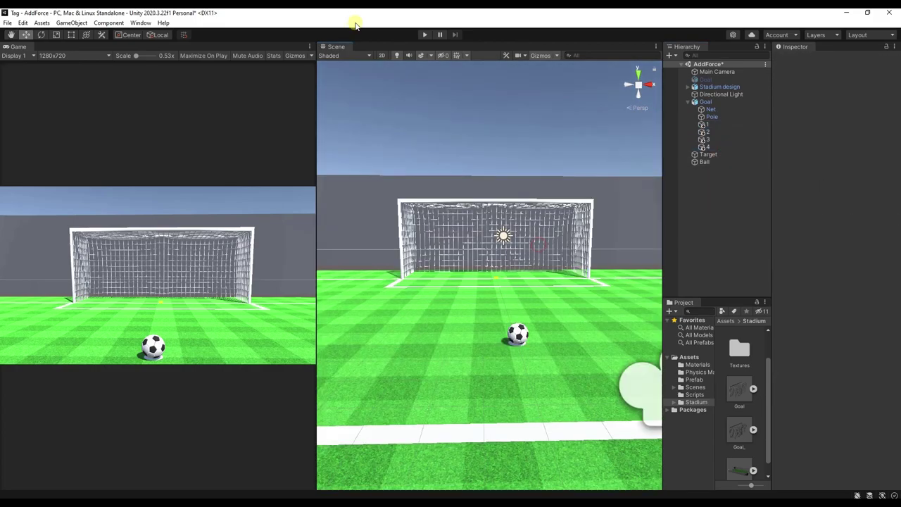
{"action": "left_click", "coordinate": [422, 34]}
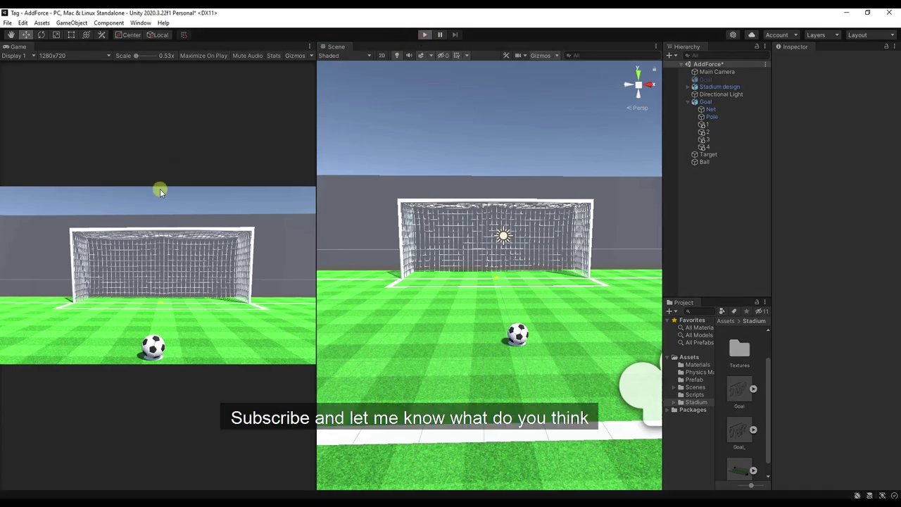